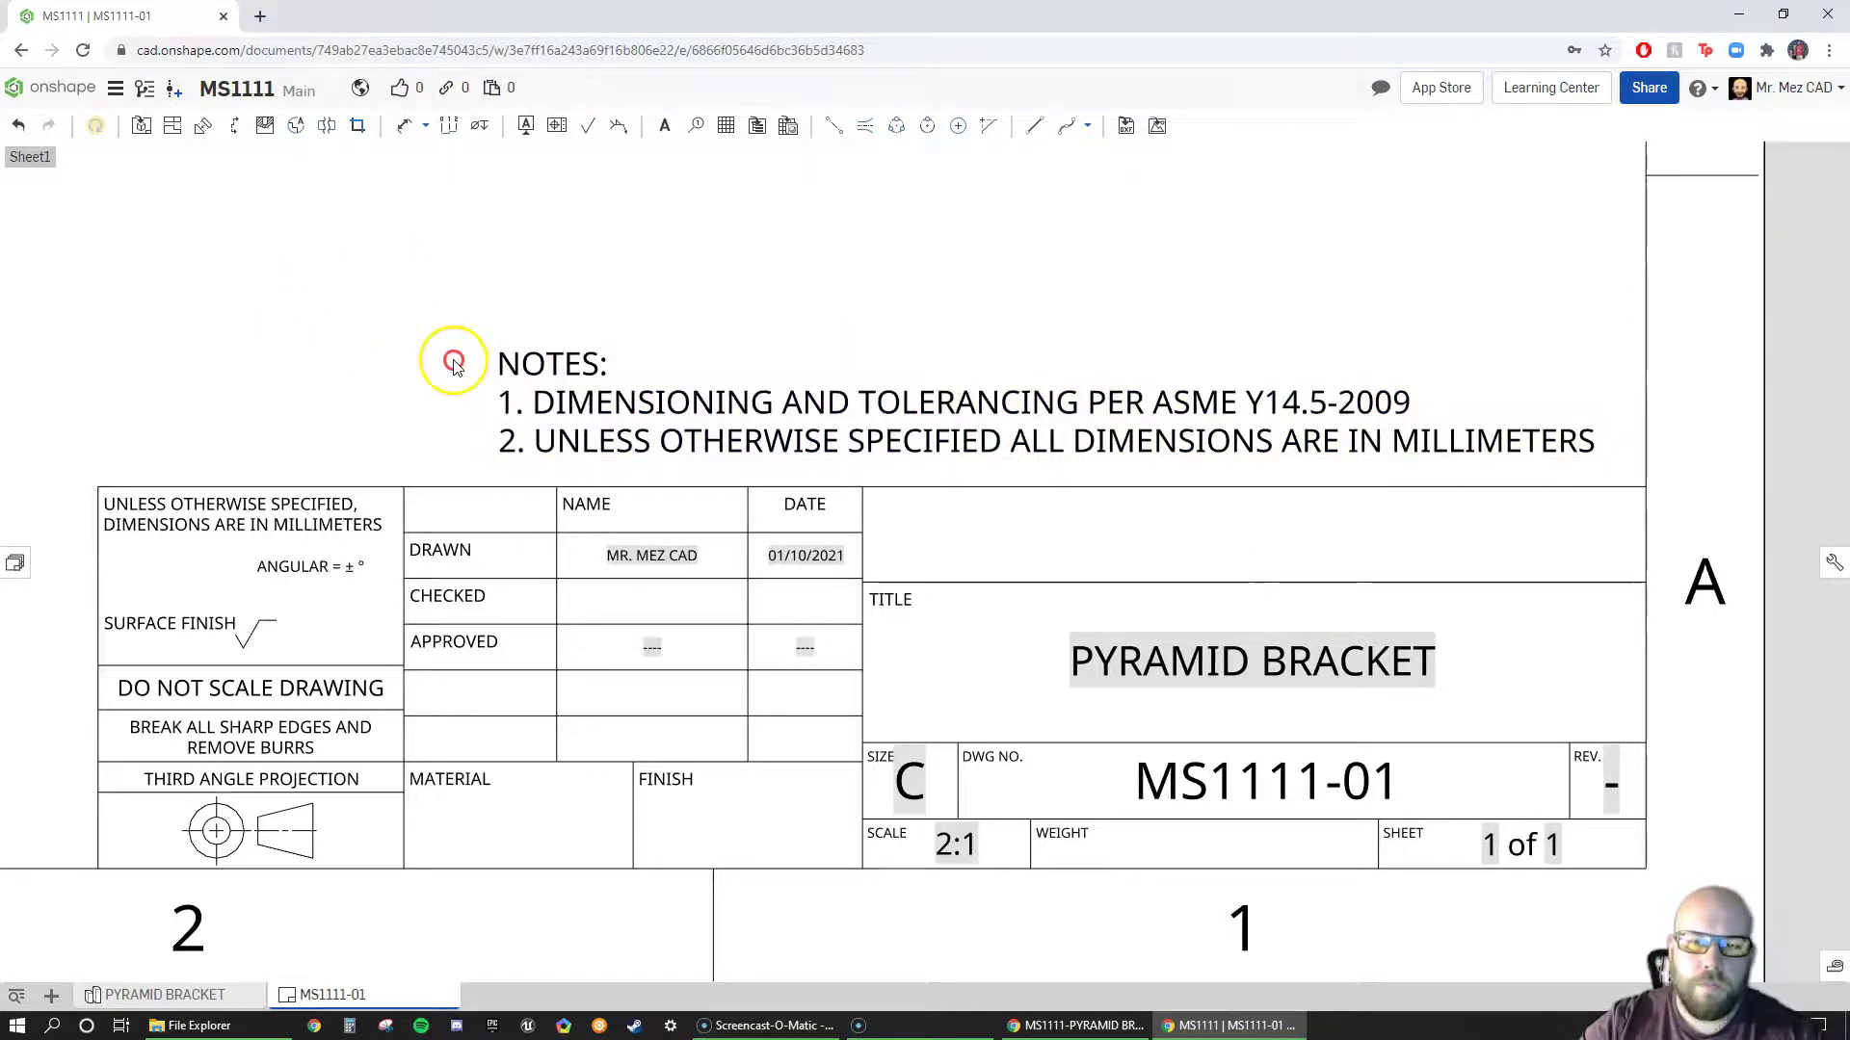
- Add a 10 dimension for the top band's thickness, placed left of the upper view
scroll(929, 506, up, 5)
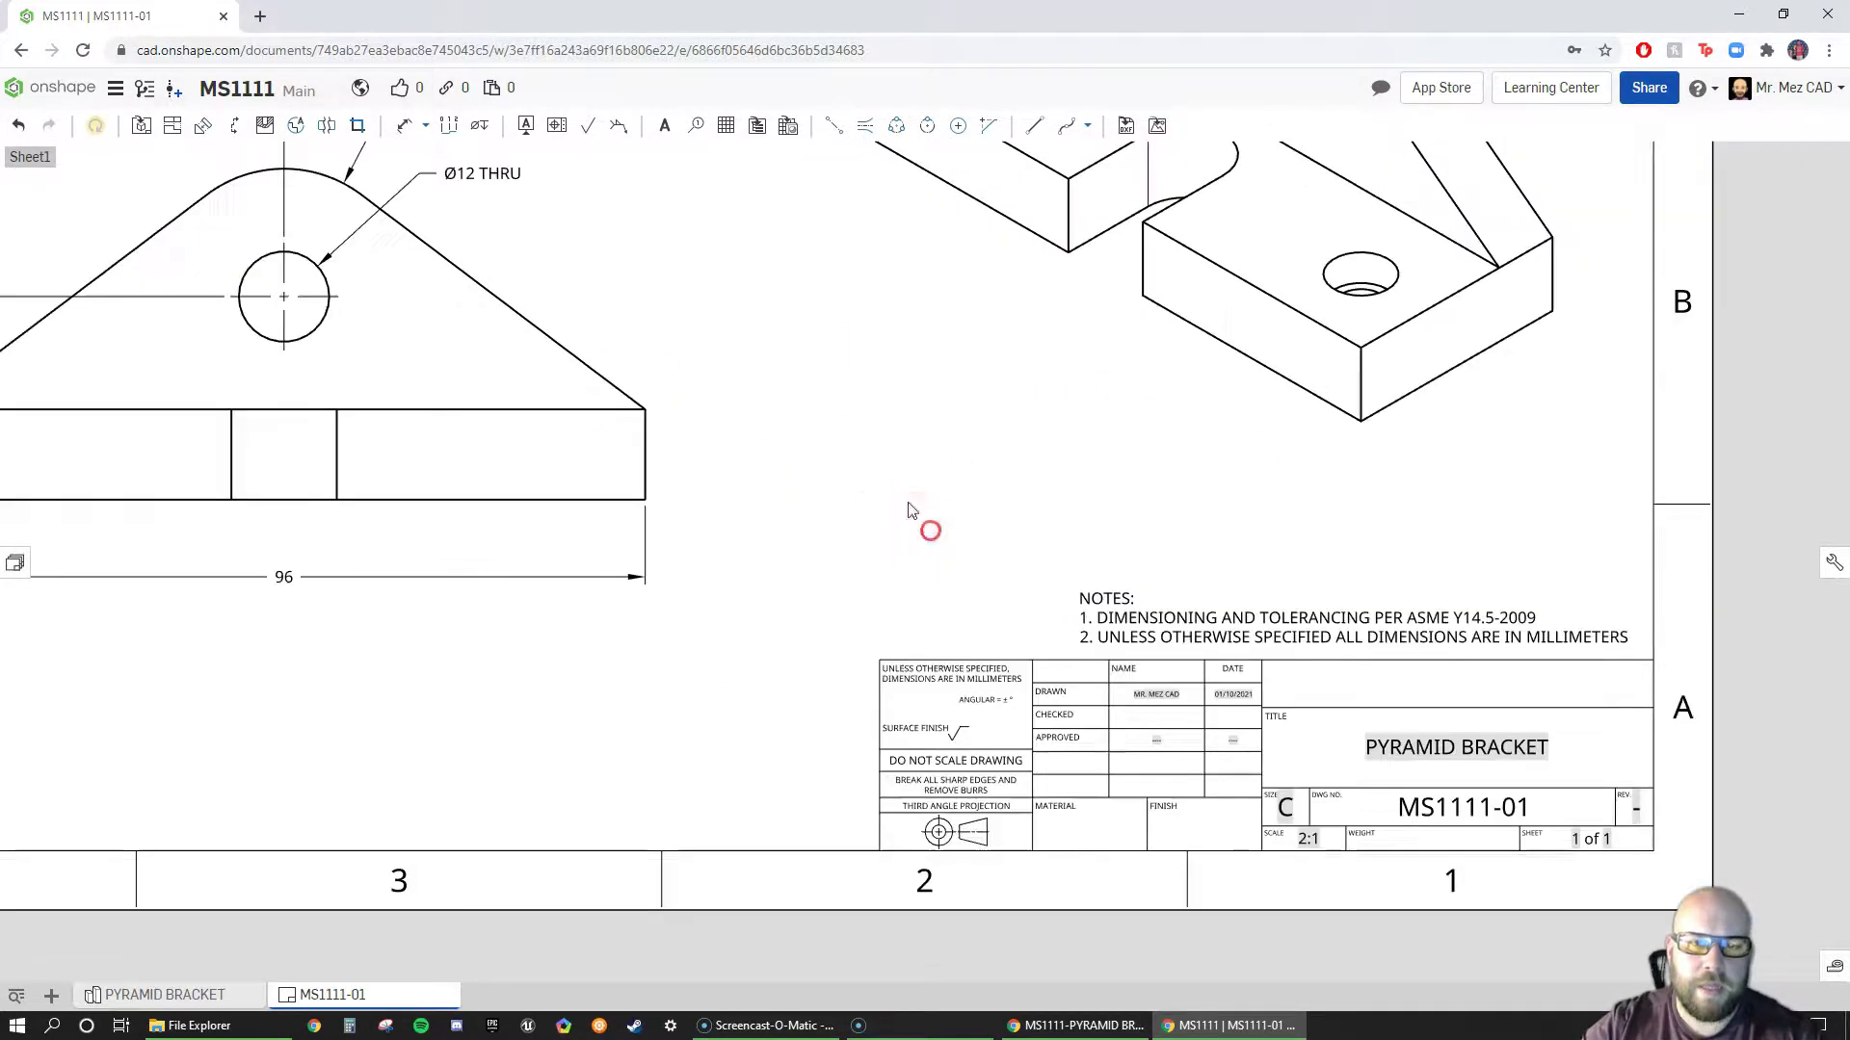
scroll(975, 499, down, 3)
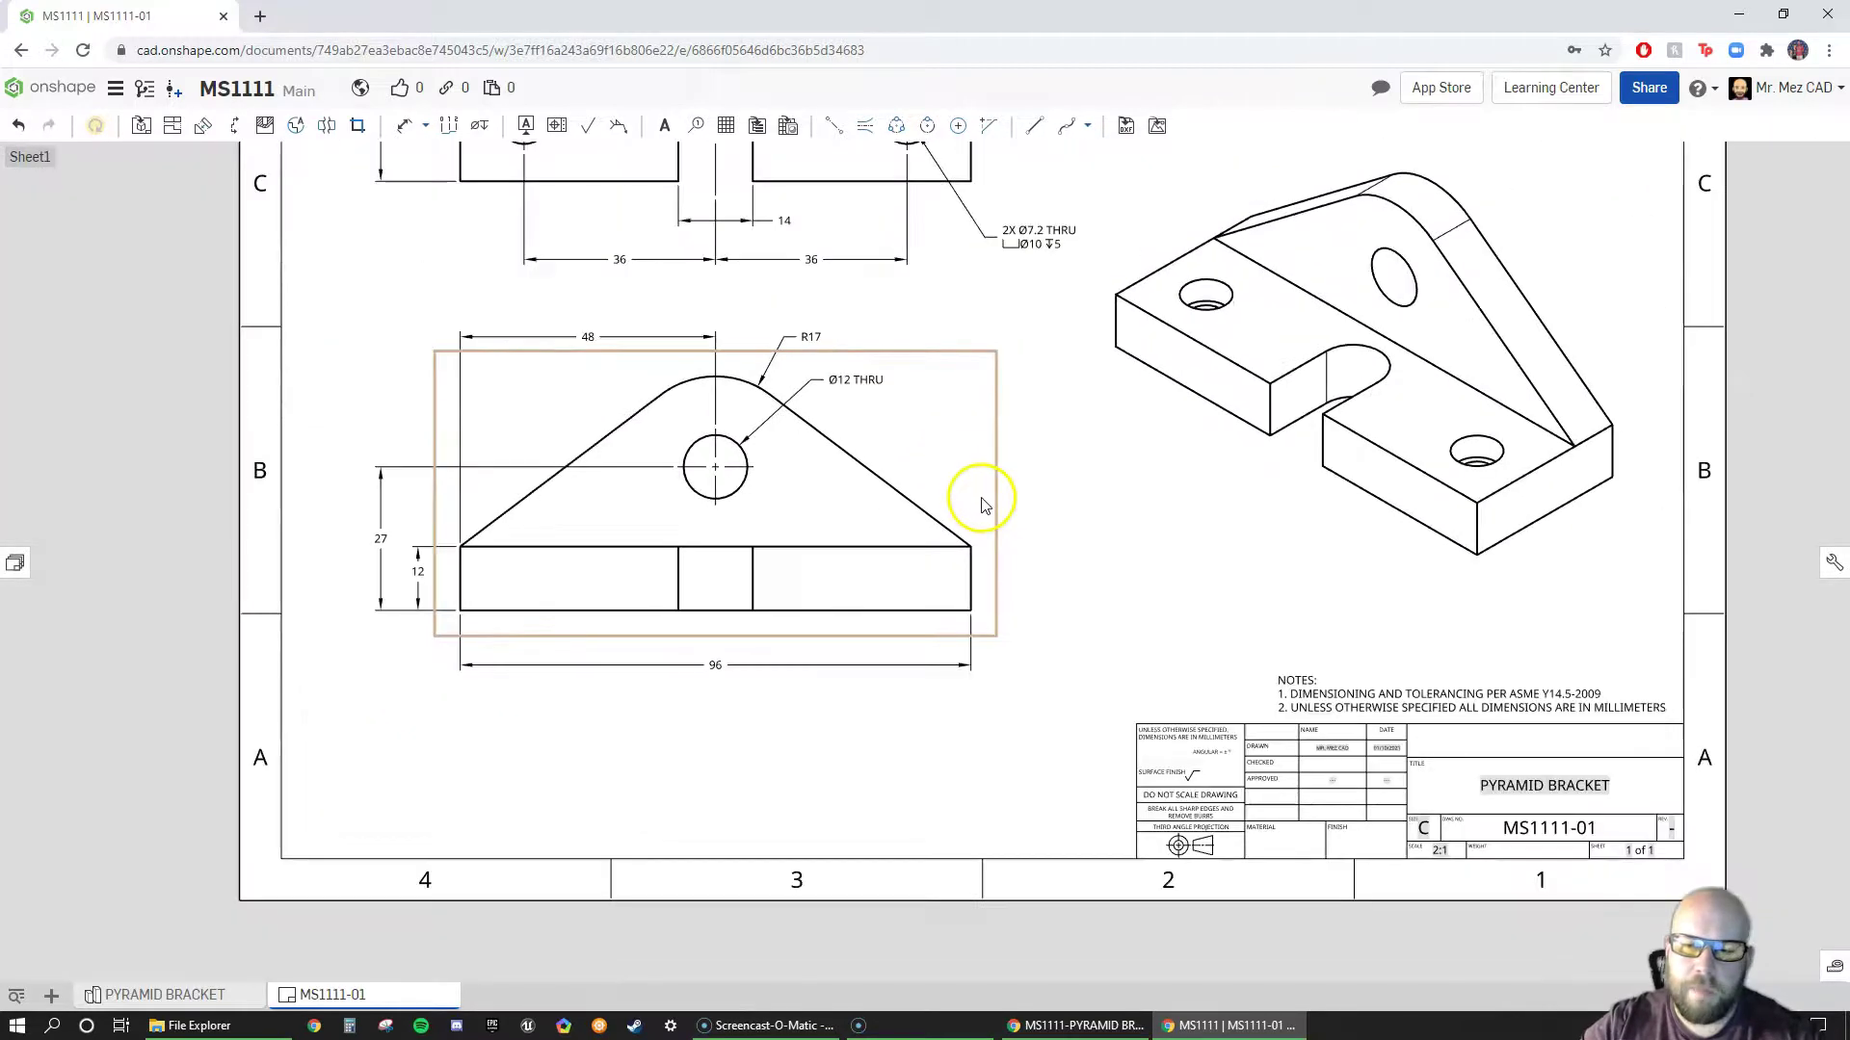
scroll(1231, 632, down, 1)
mouse_move(1187, 506)
middle_down()
mouse_move(1123, 607)
mouse_move(1066, 627)
middle_up()
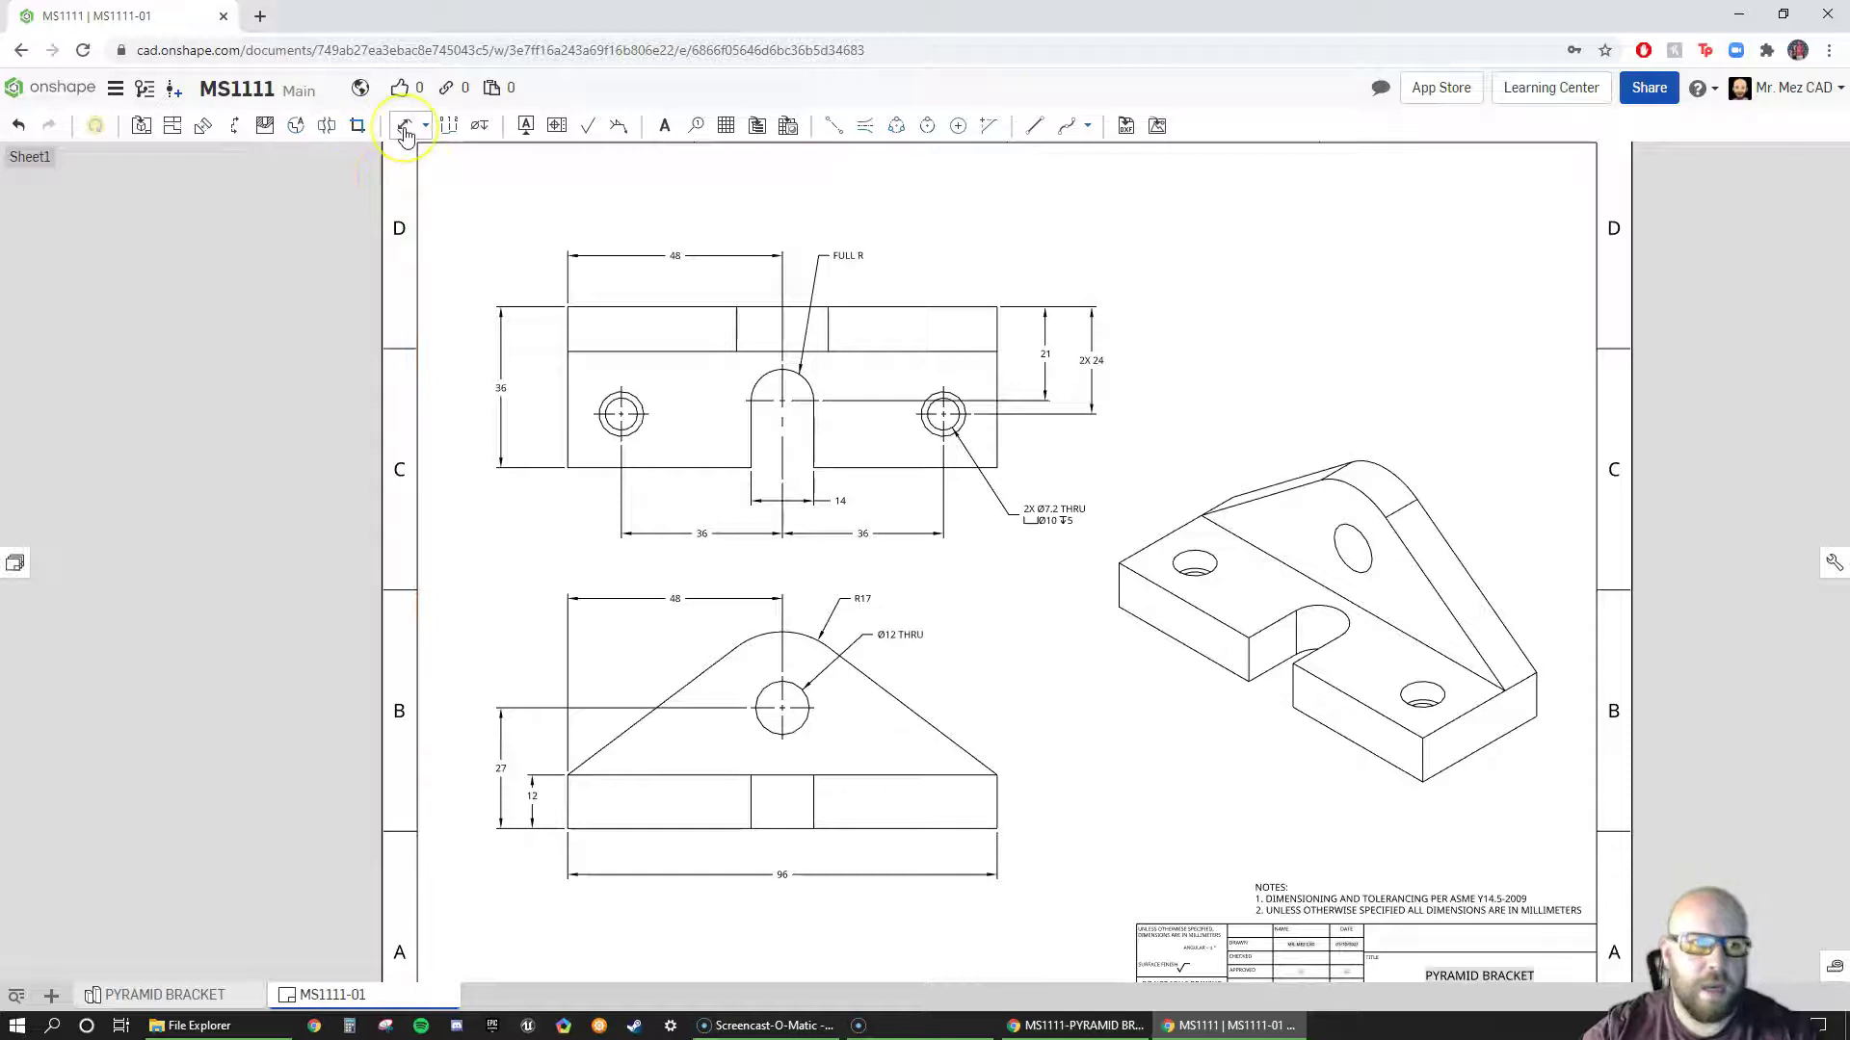
key(d)
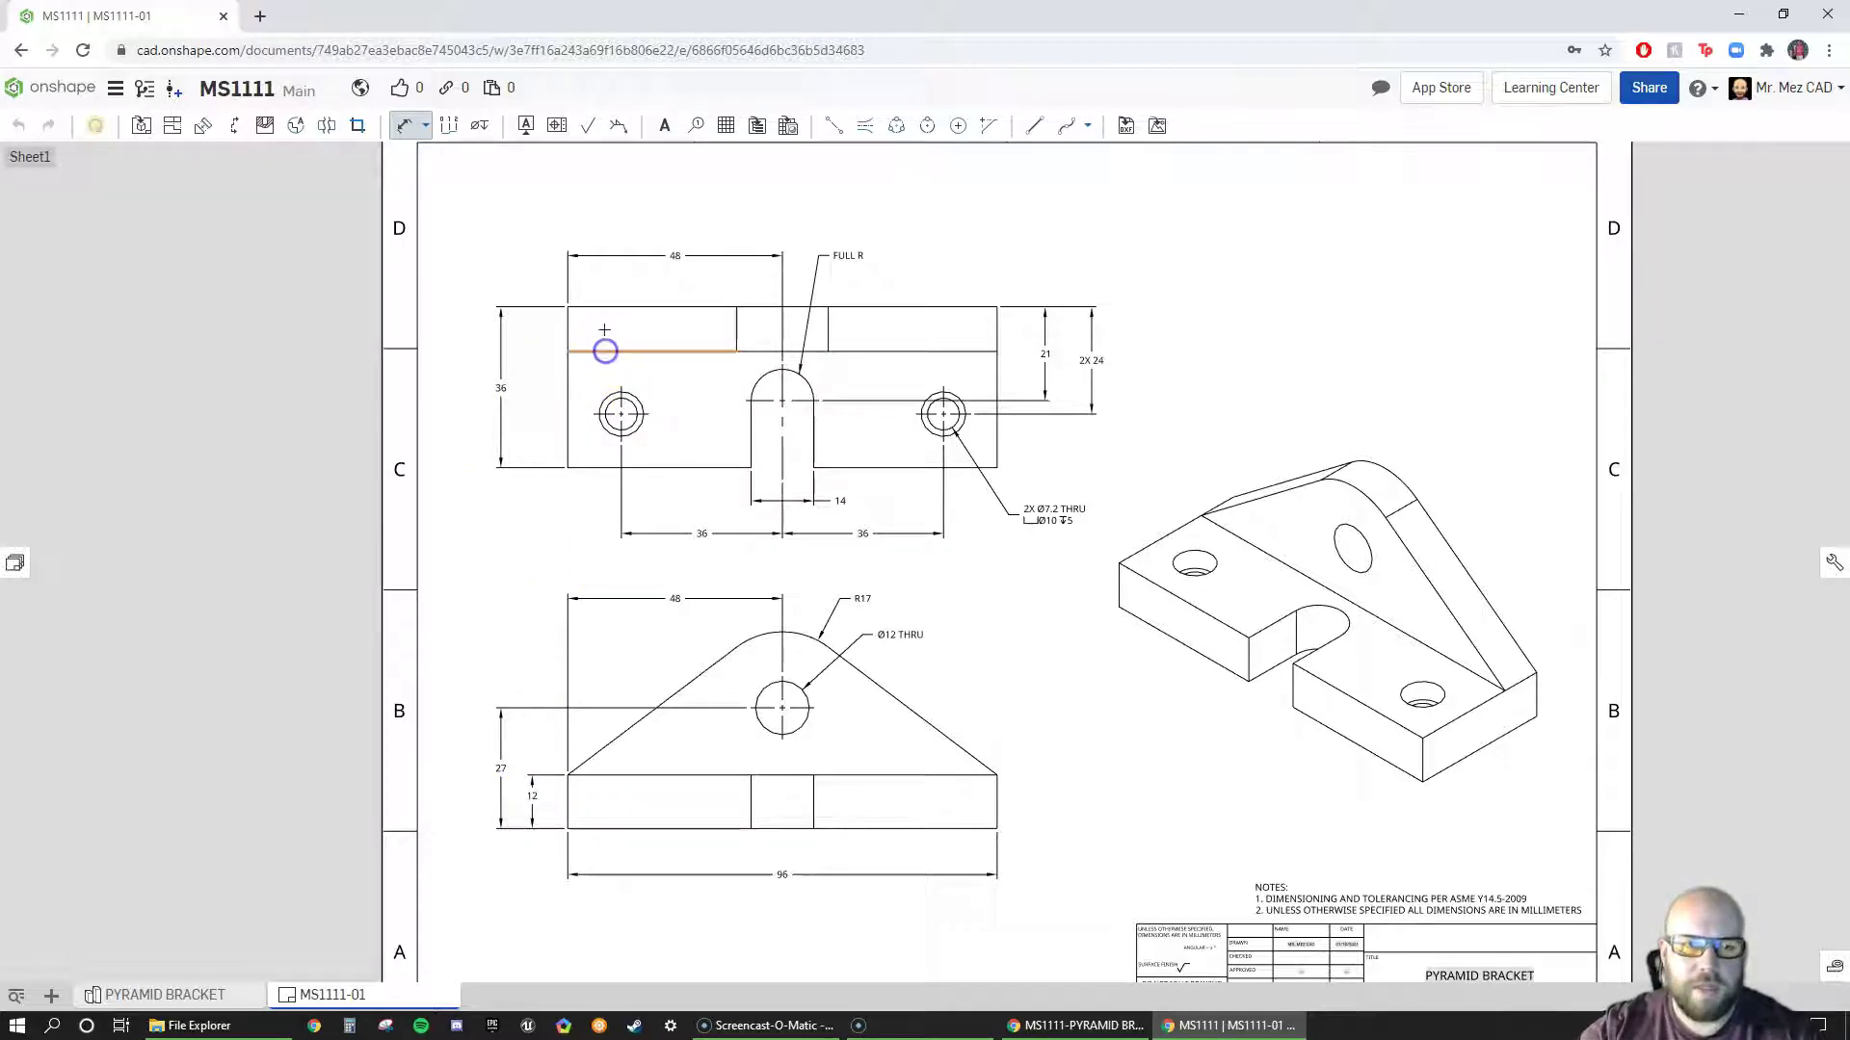
click(607, 306)
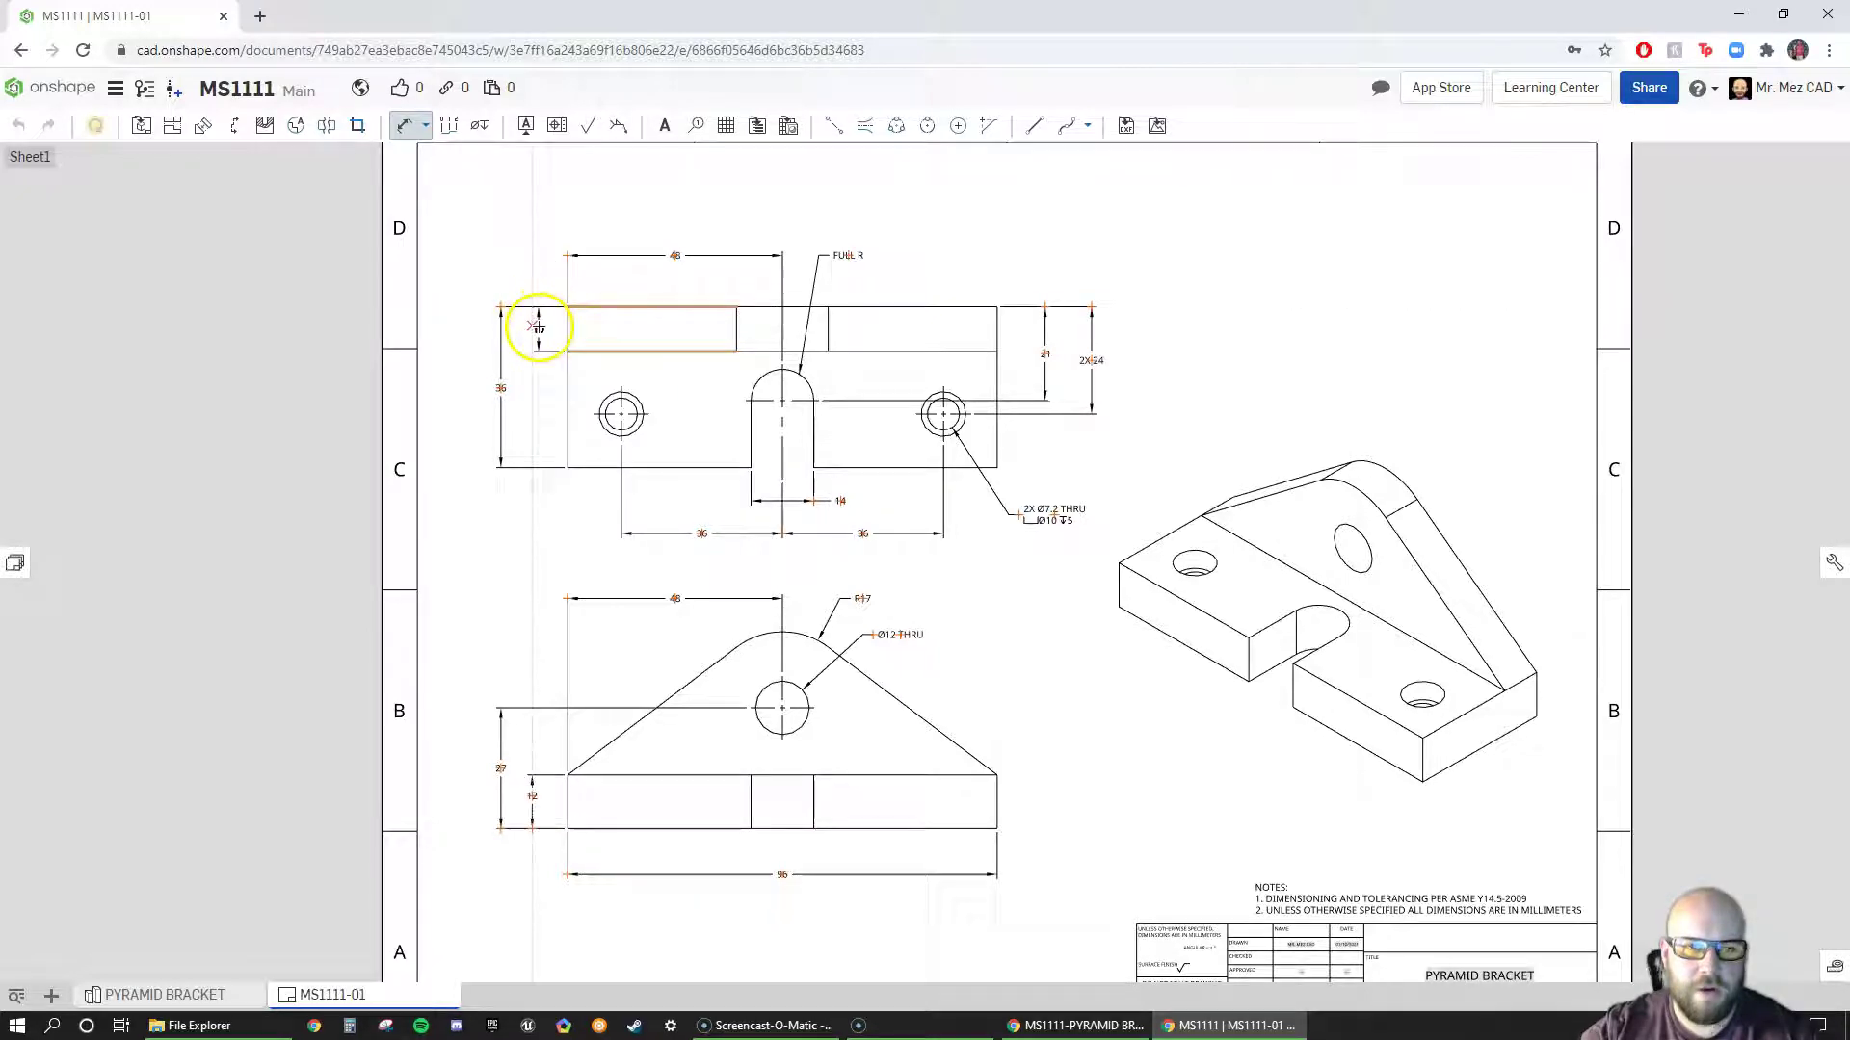
click(535, 328)
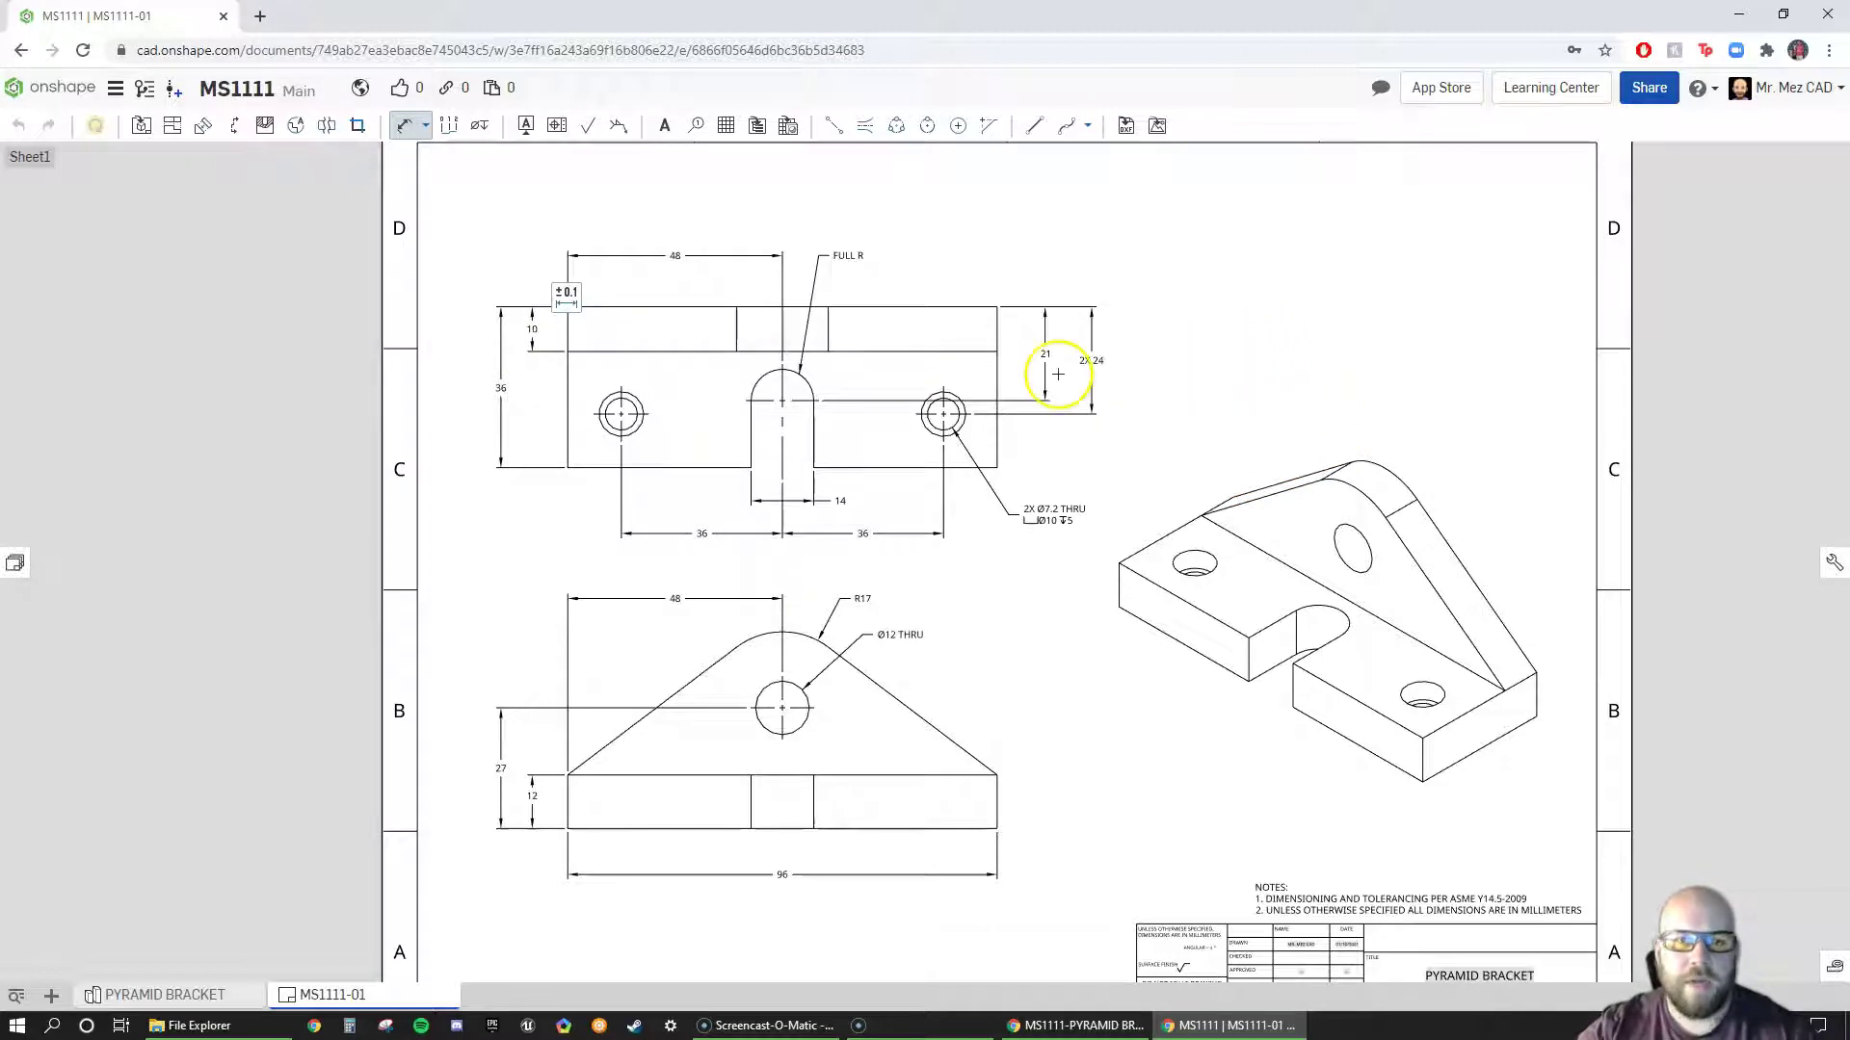
key(Escape)
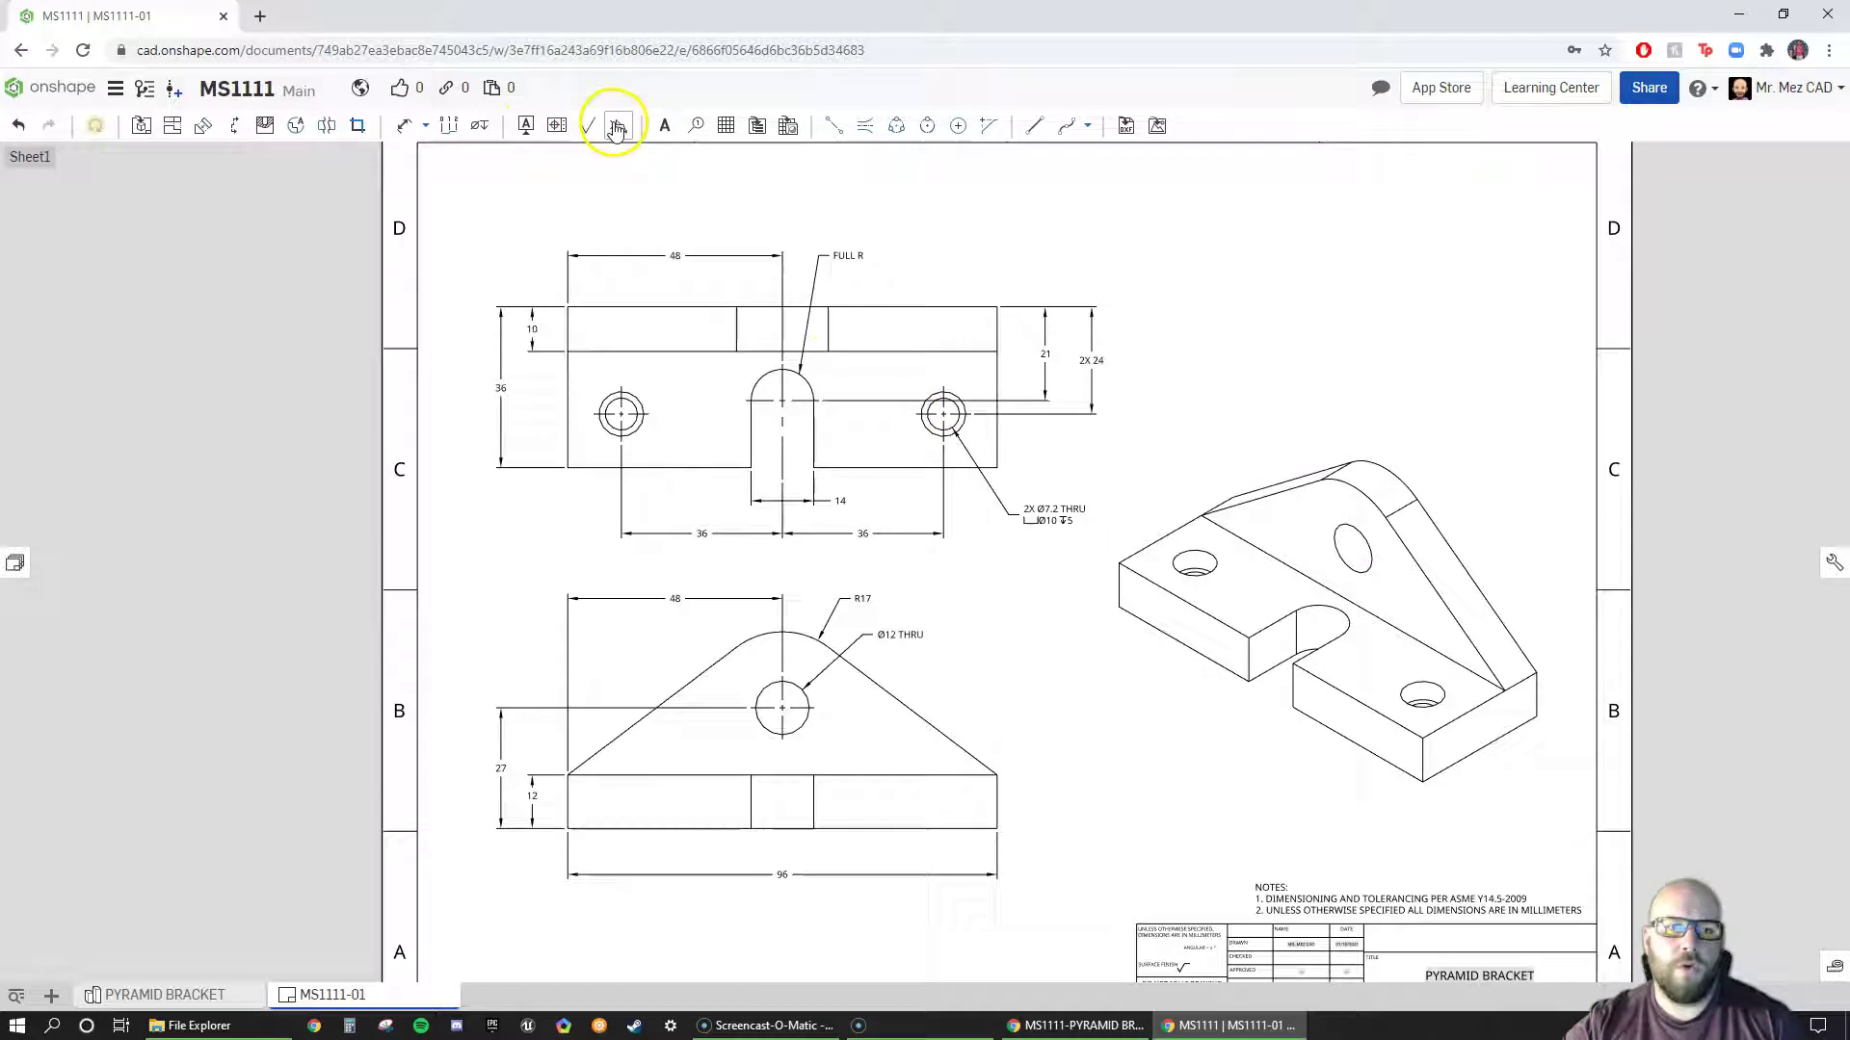
- Compare the Datum and Geometric tolerance tools, then start a datum feature symbol labelled A
click(526, 129)
click(556, 127)
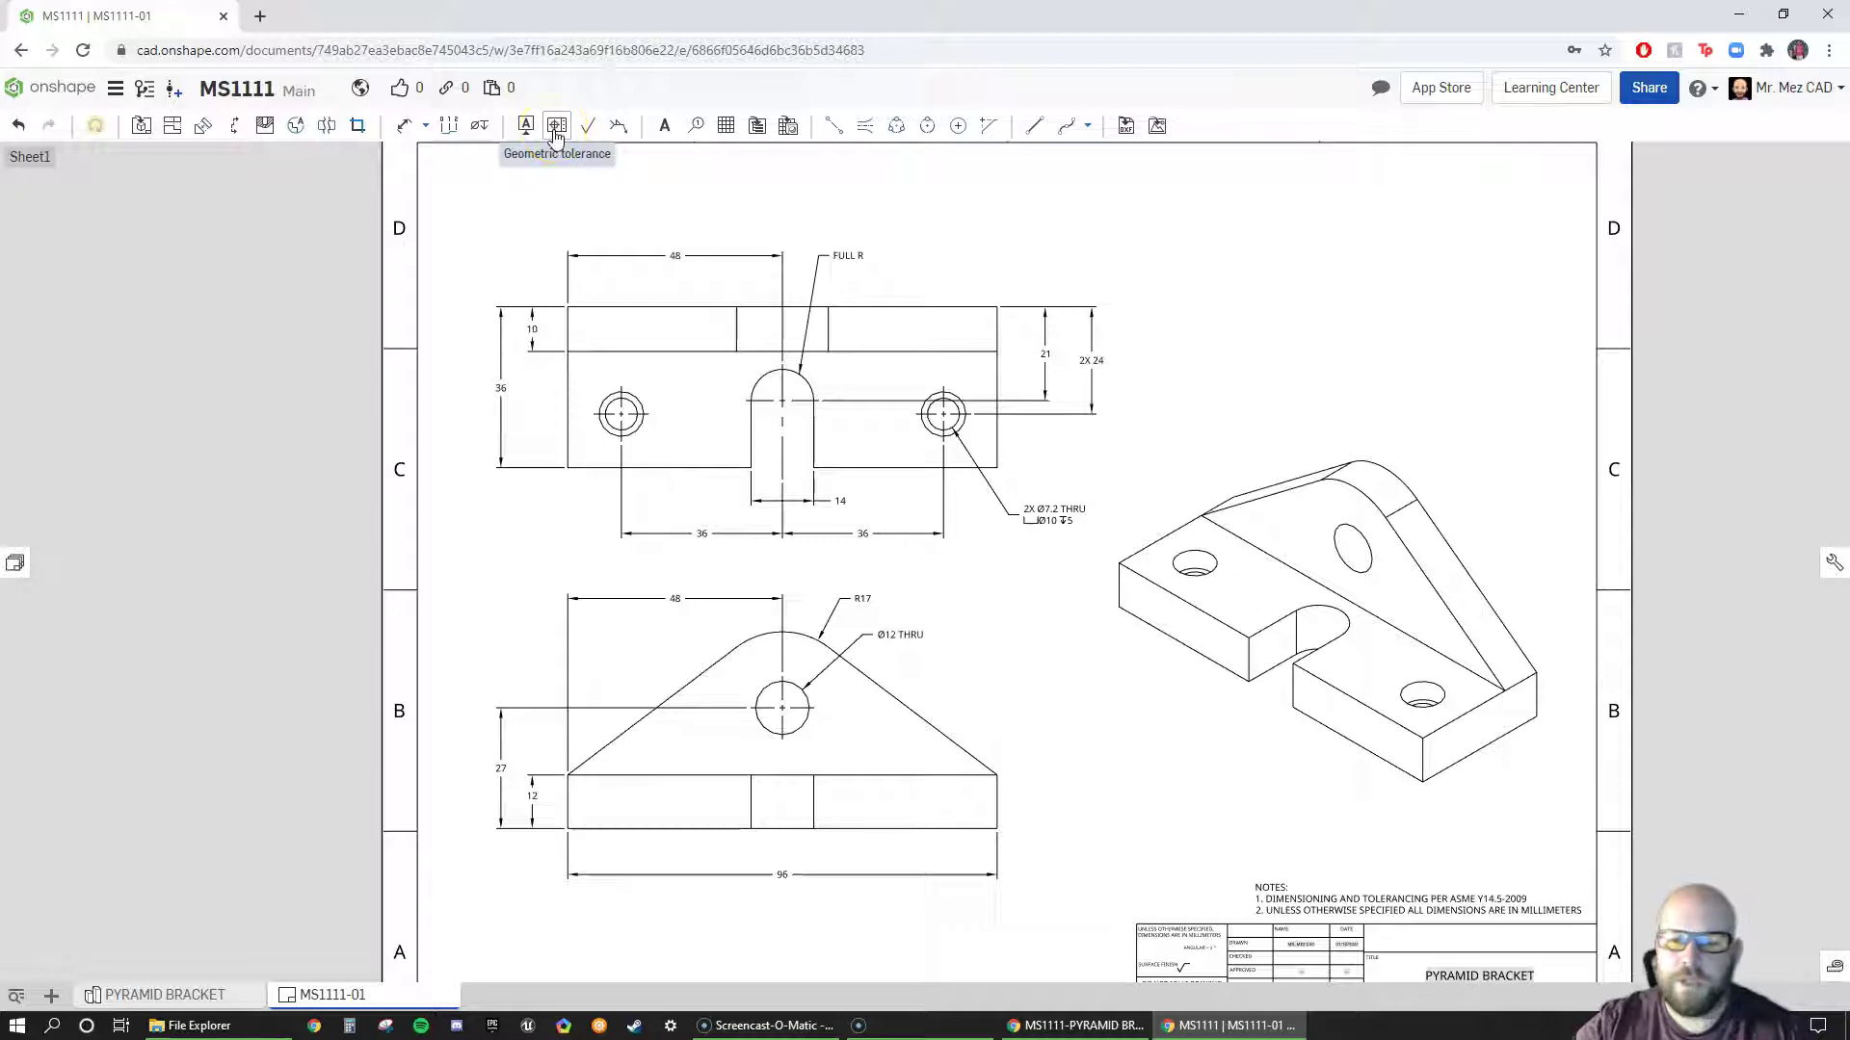
click(556, 130)
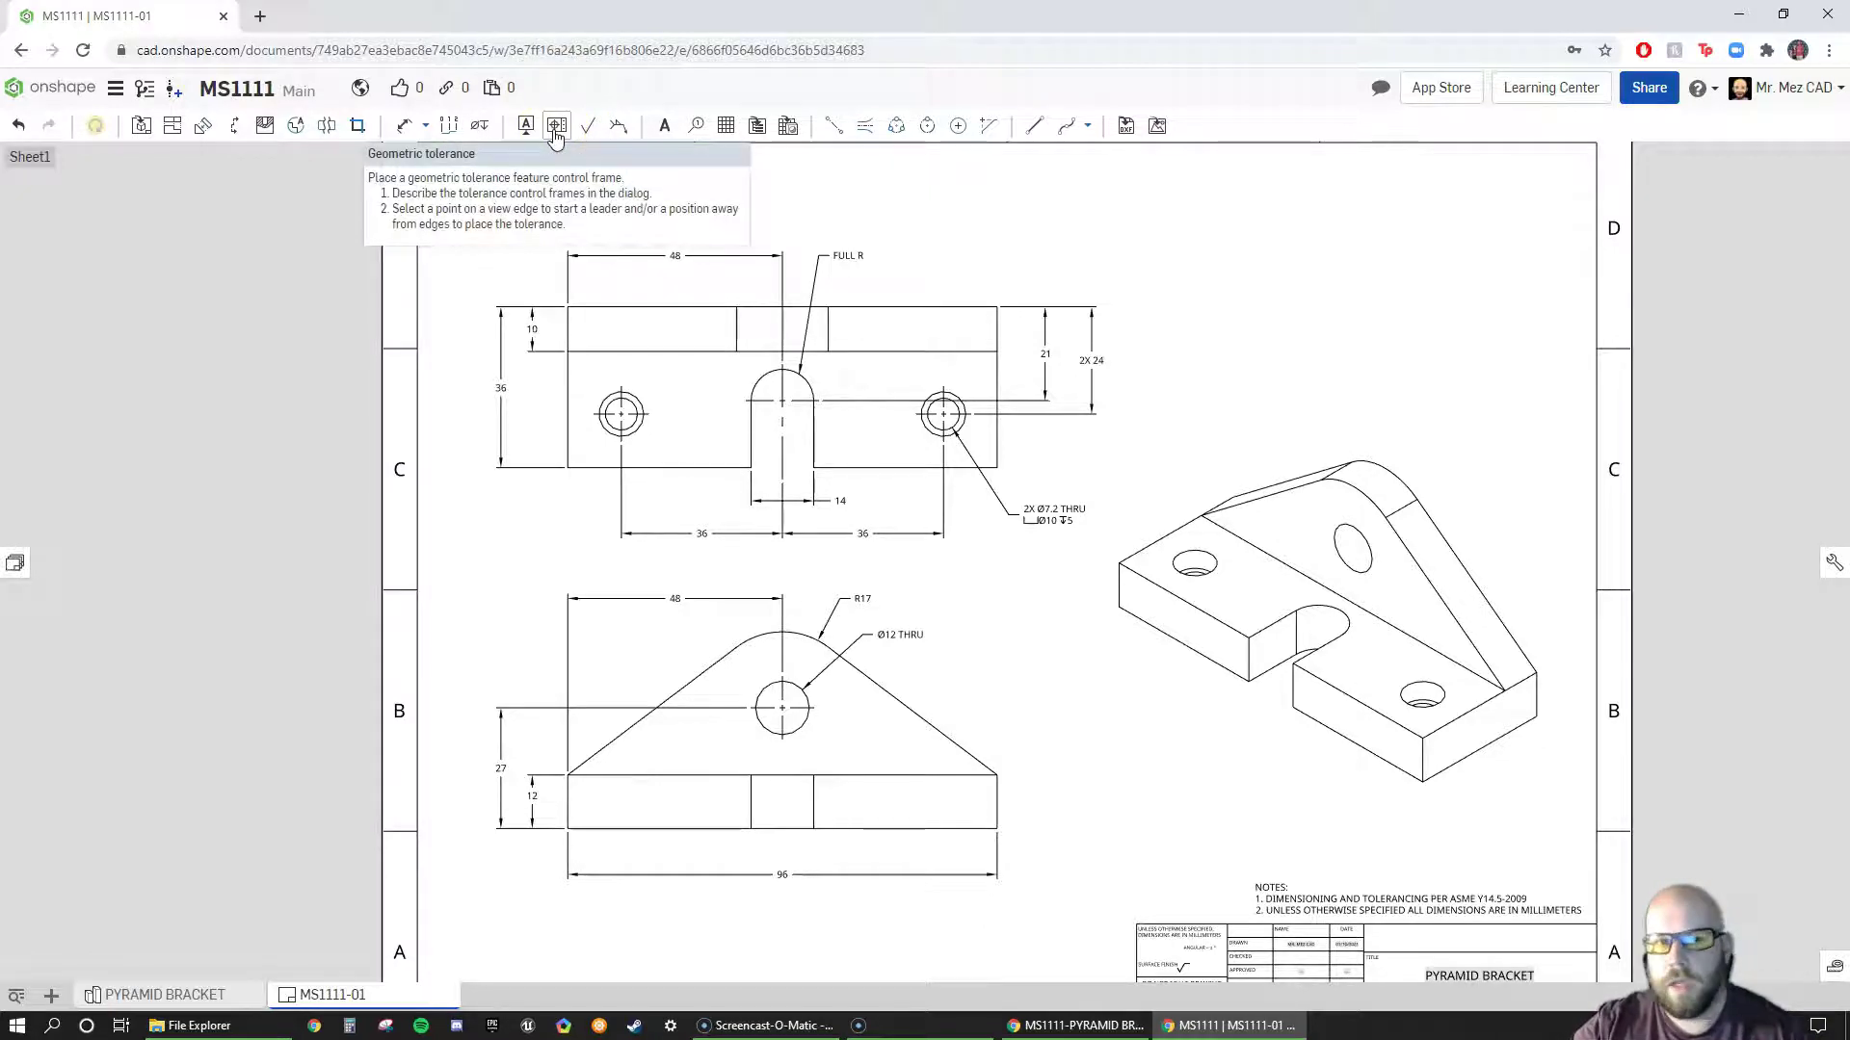
click(525, 130)
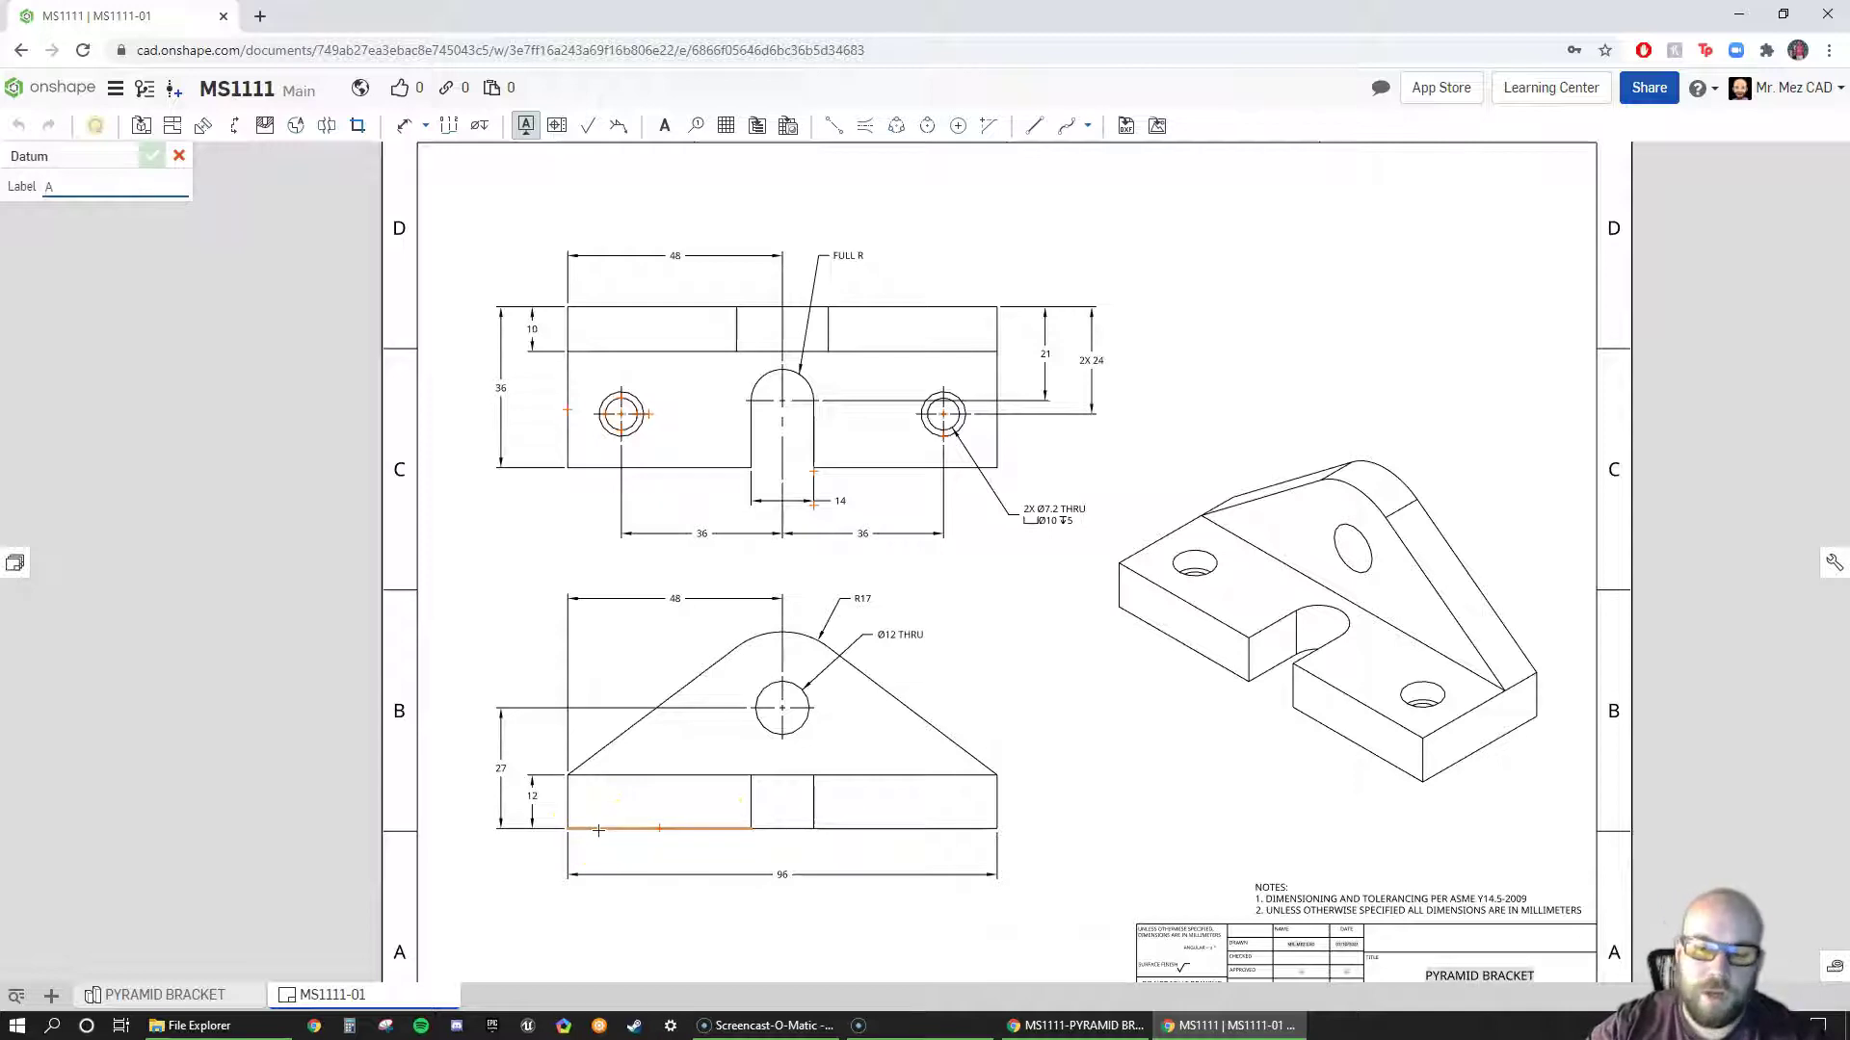
- Place datum A below the bottom edge of the lower view
scroll(621, 831, down, 2)
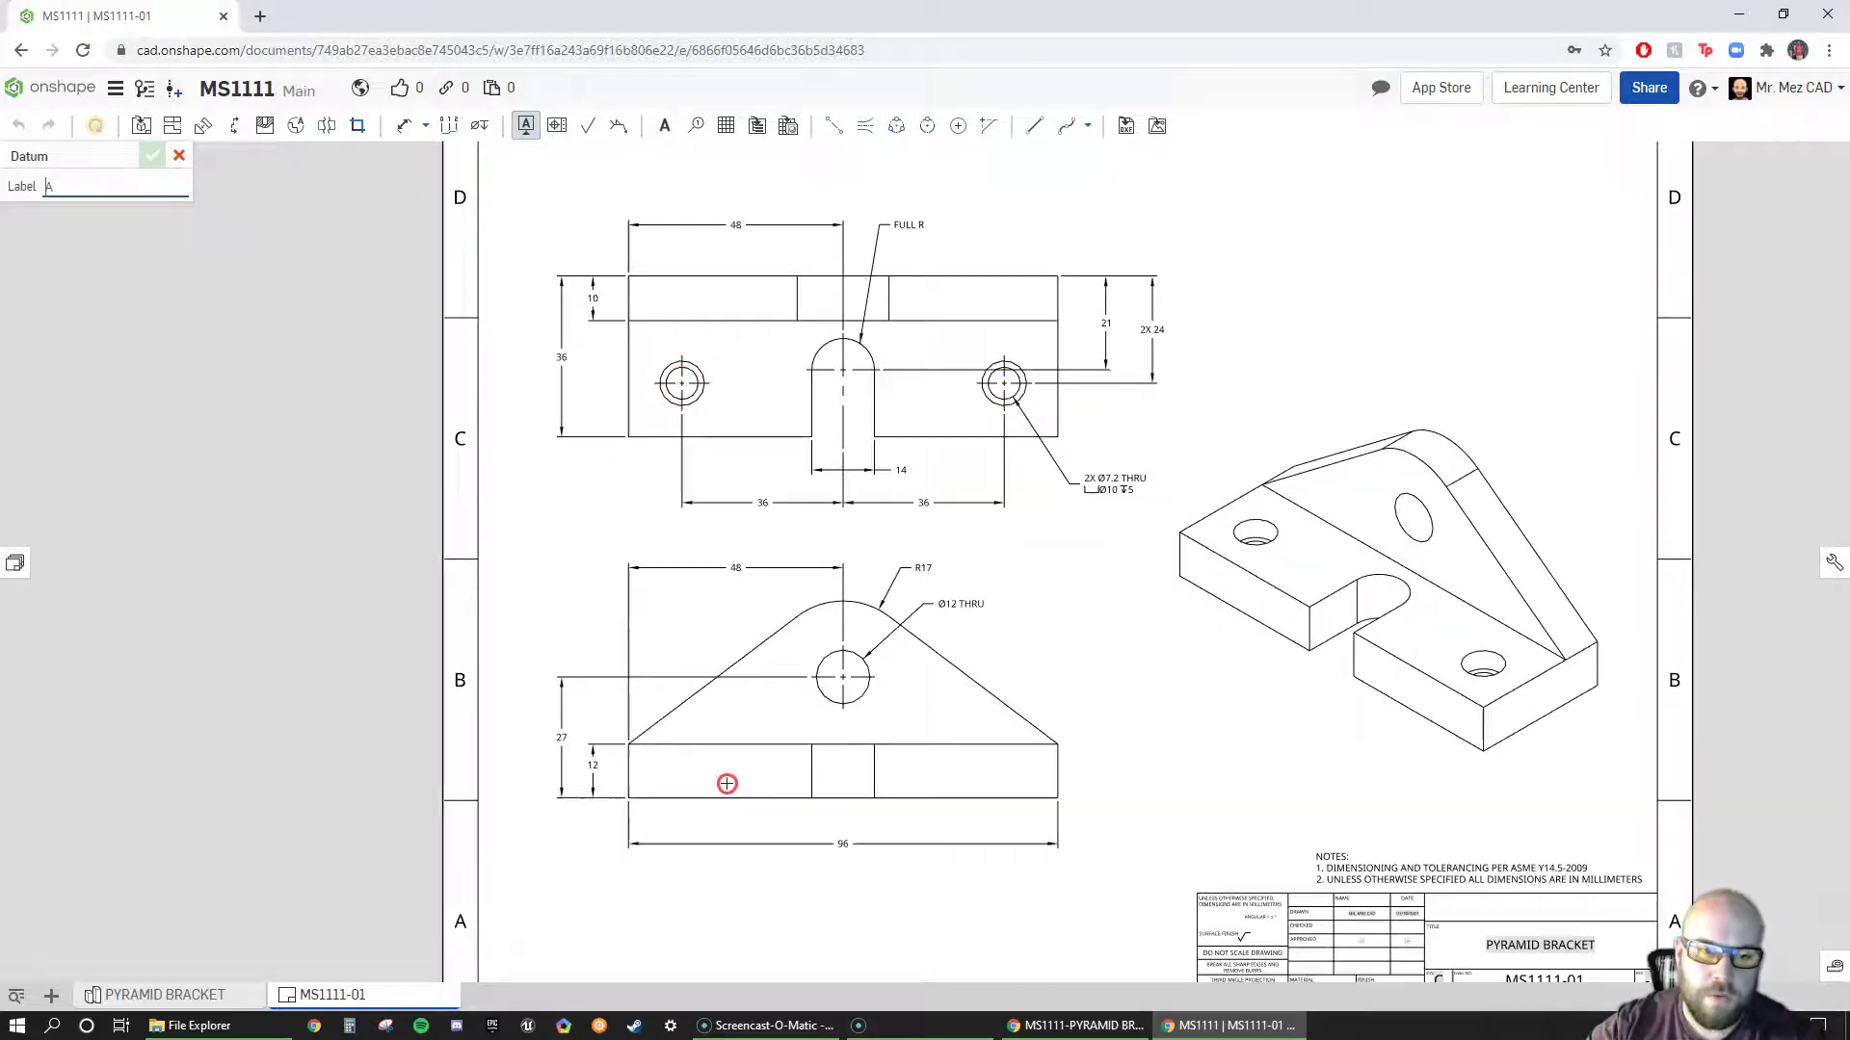
scroll(675, 793, up, 5)
scroll(675, 793, up, 2)
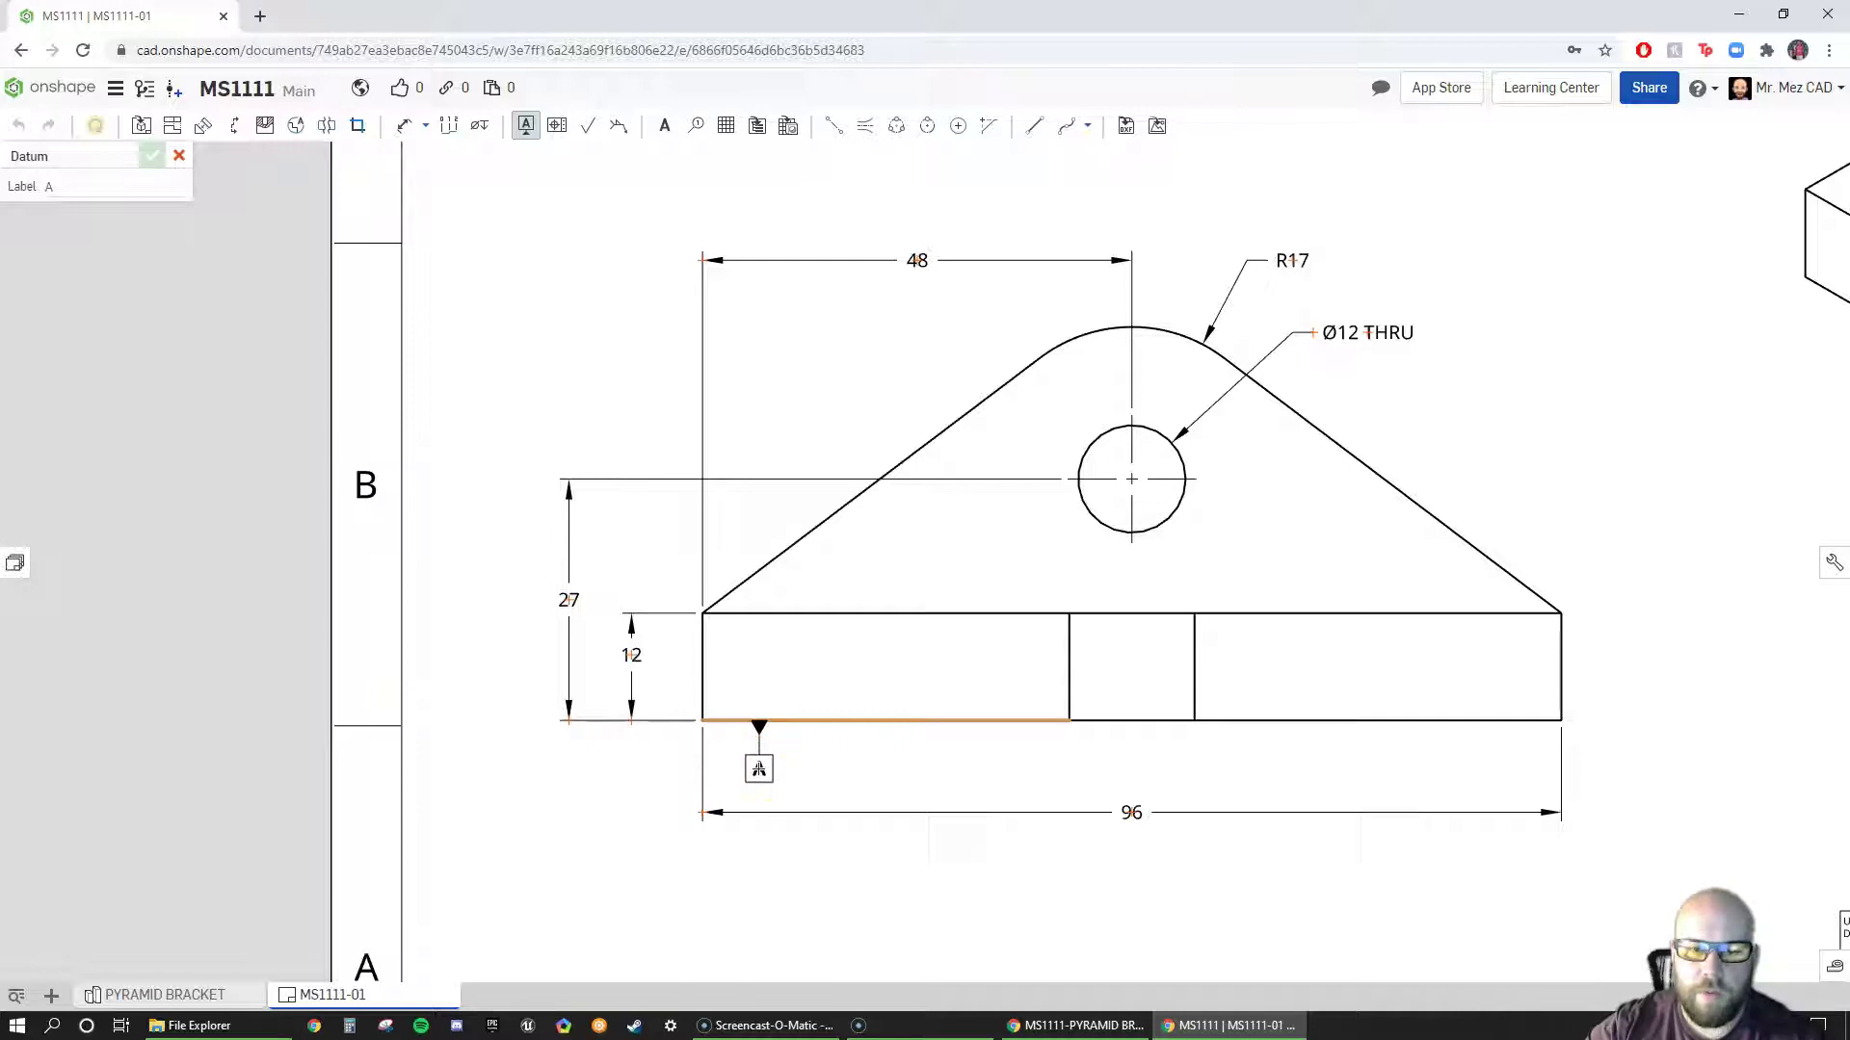
click(758, 767)
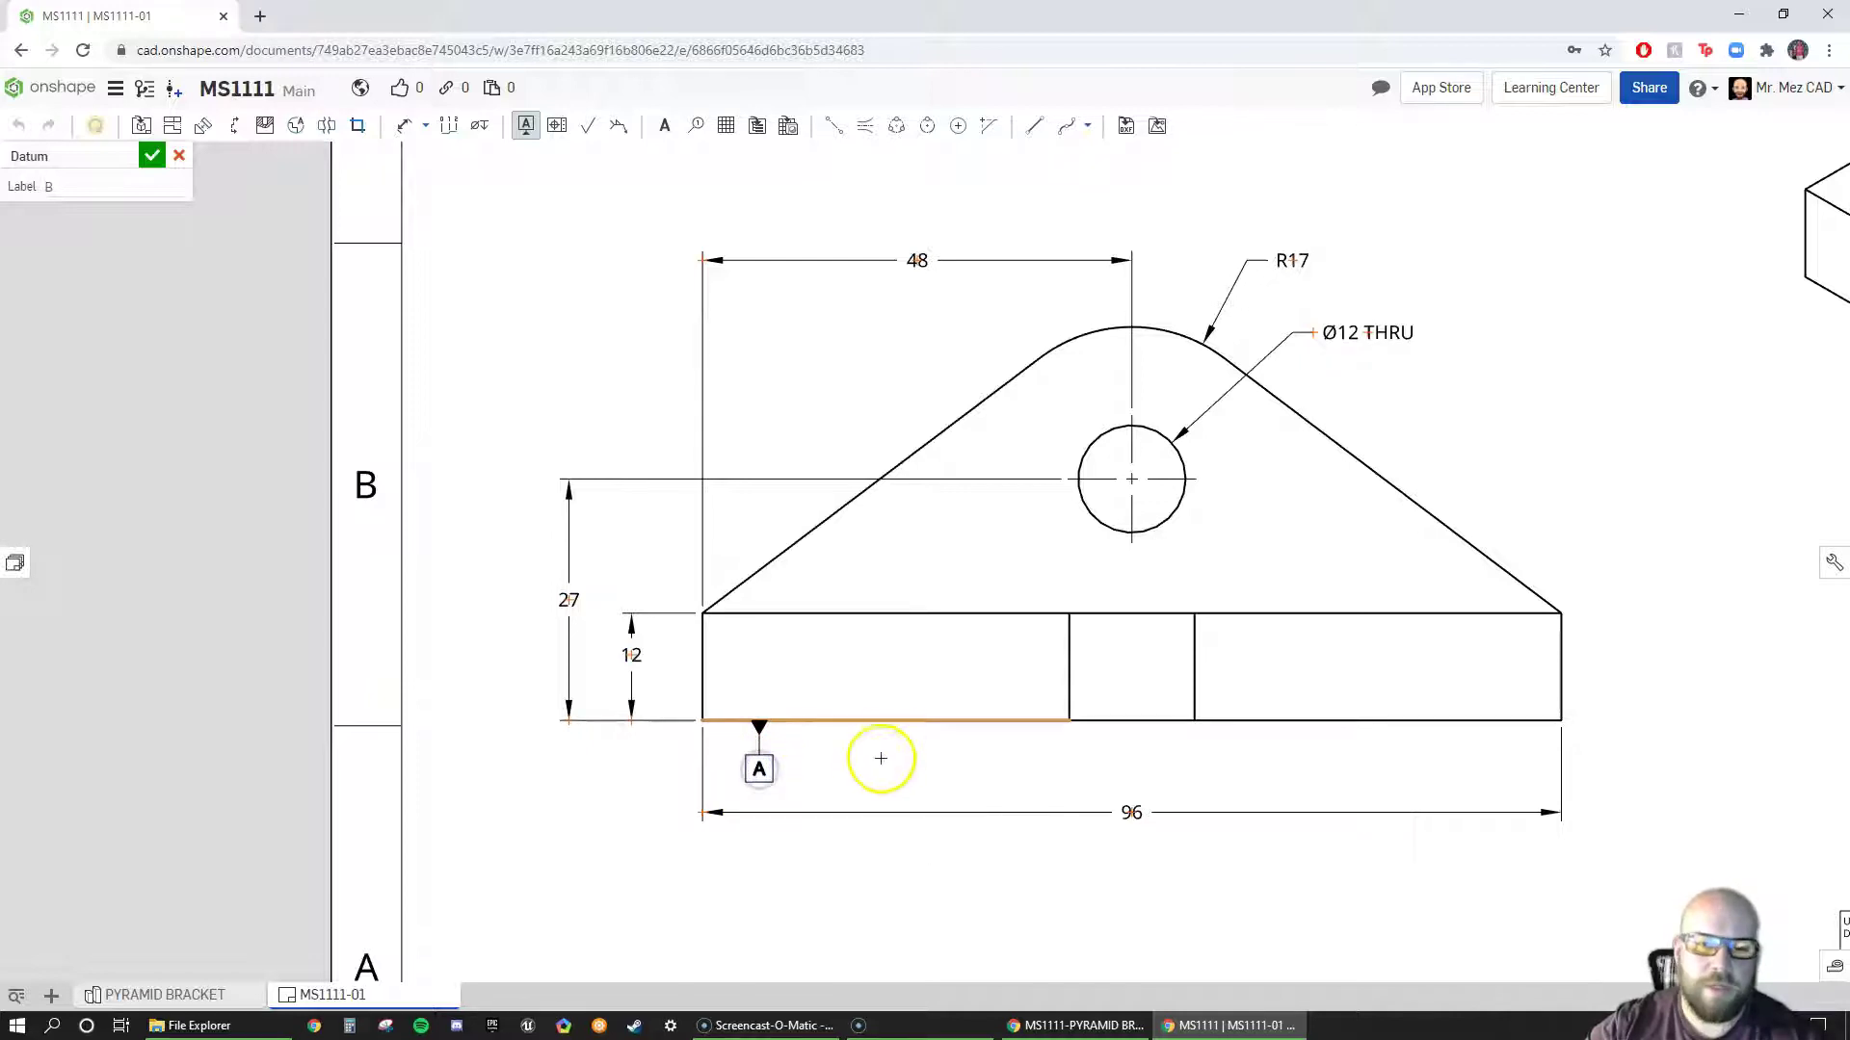
- Attach datum B to the right end of the 96 dimension
scroll(862, 781, down, 1)
scroll(857, 778, down, 1)
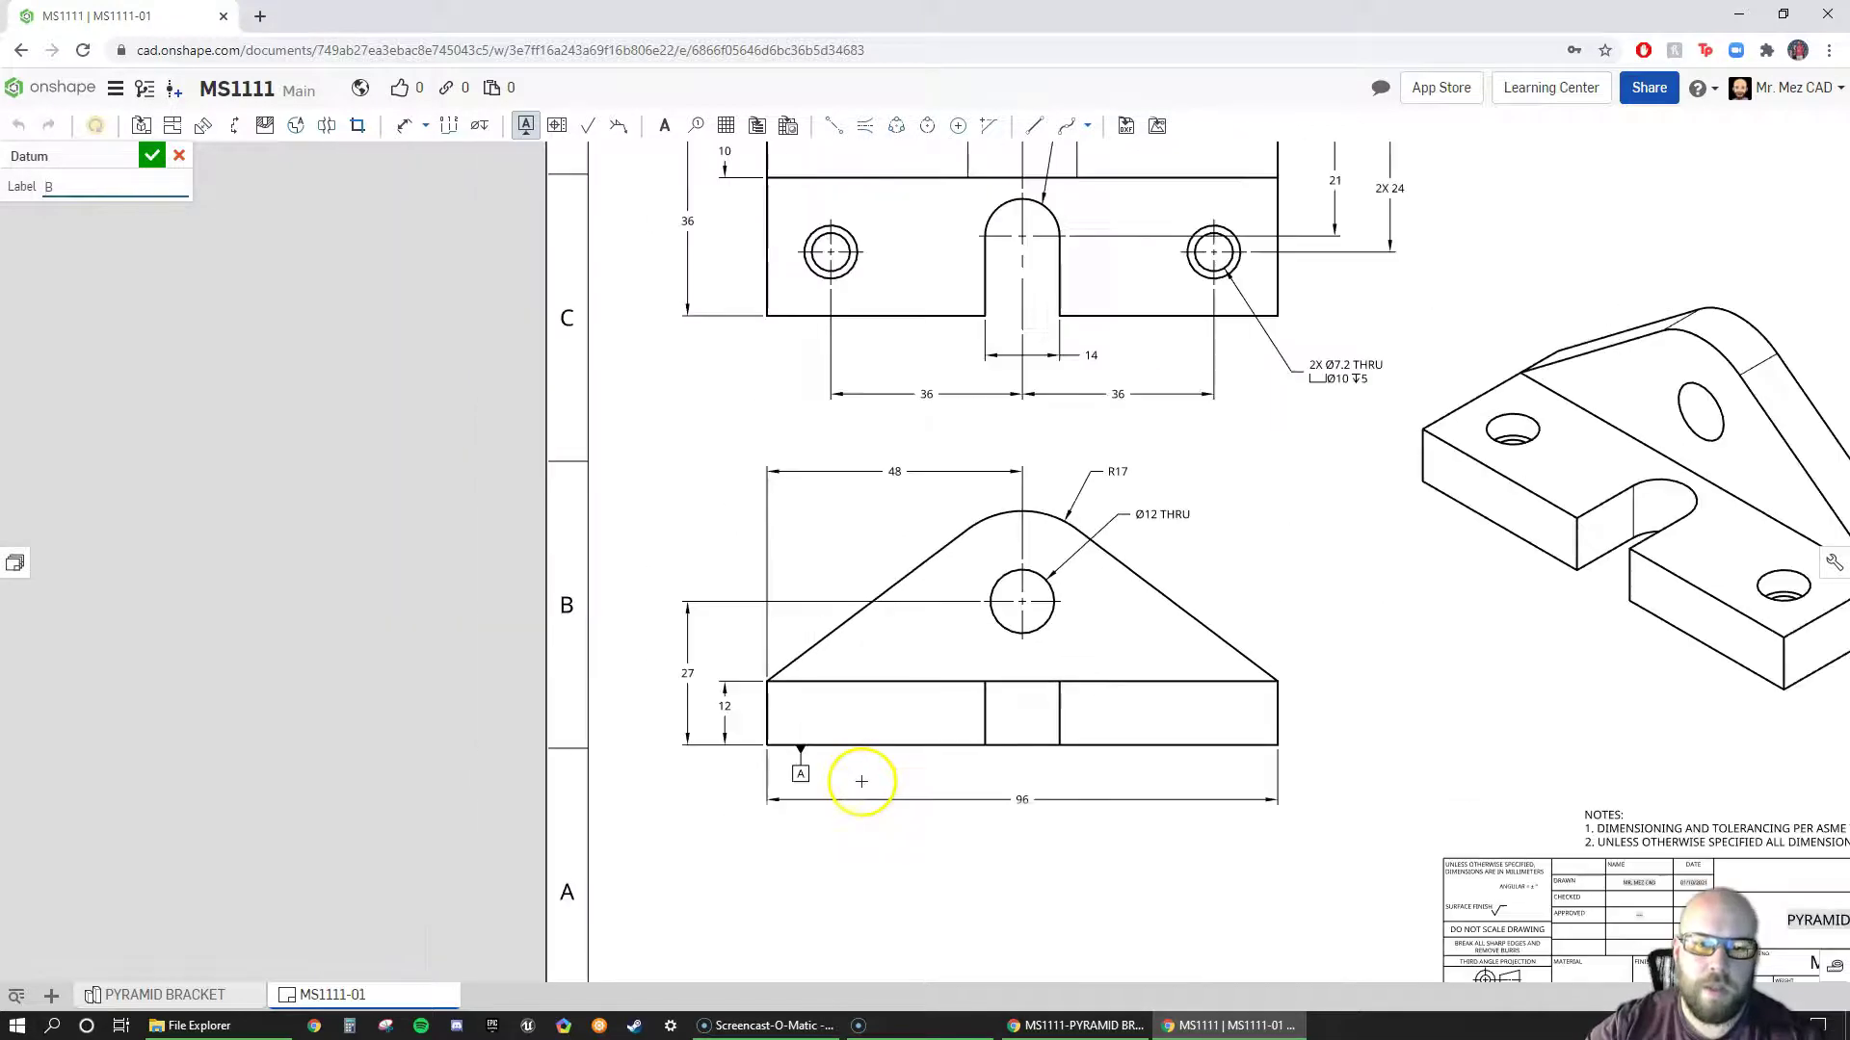
right_drag(858, 485, 846, 615)
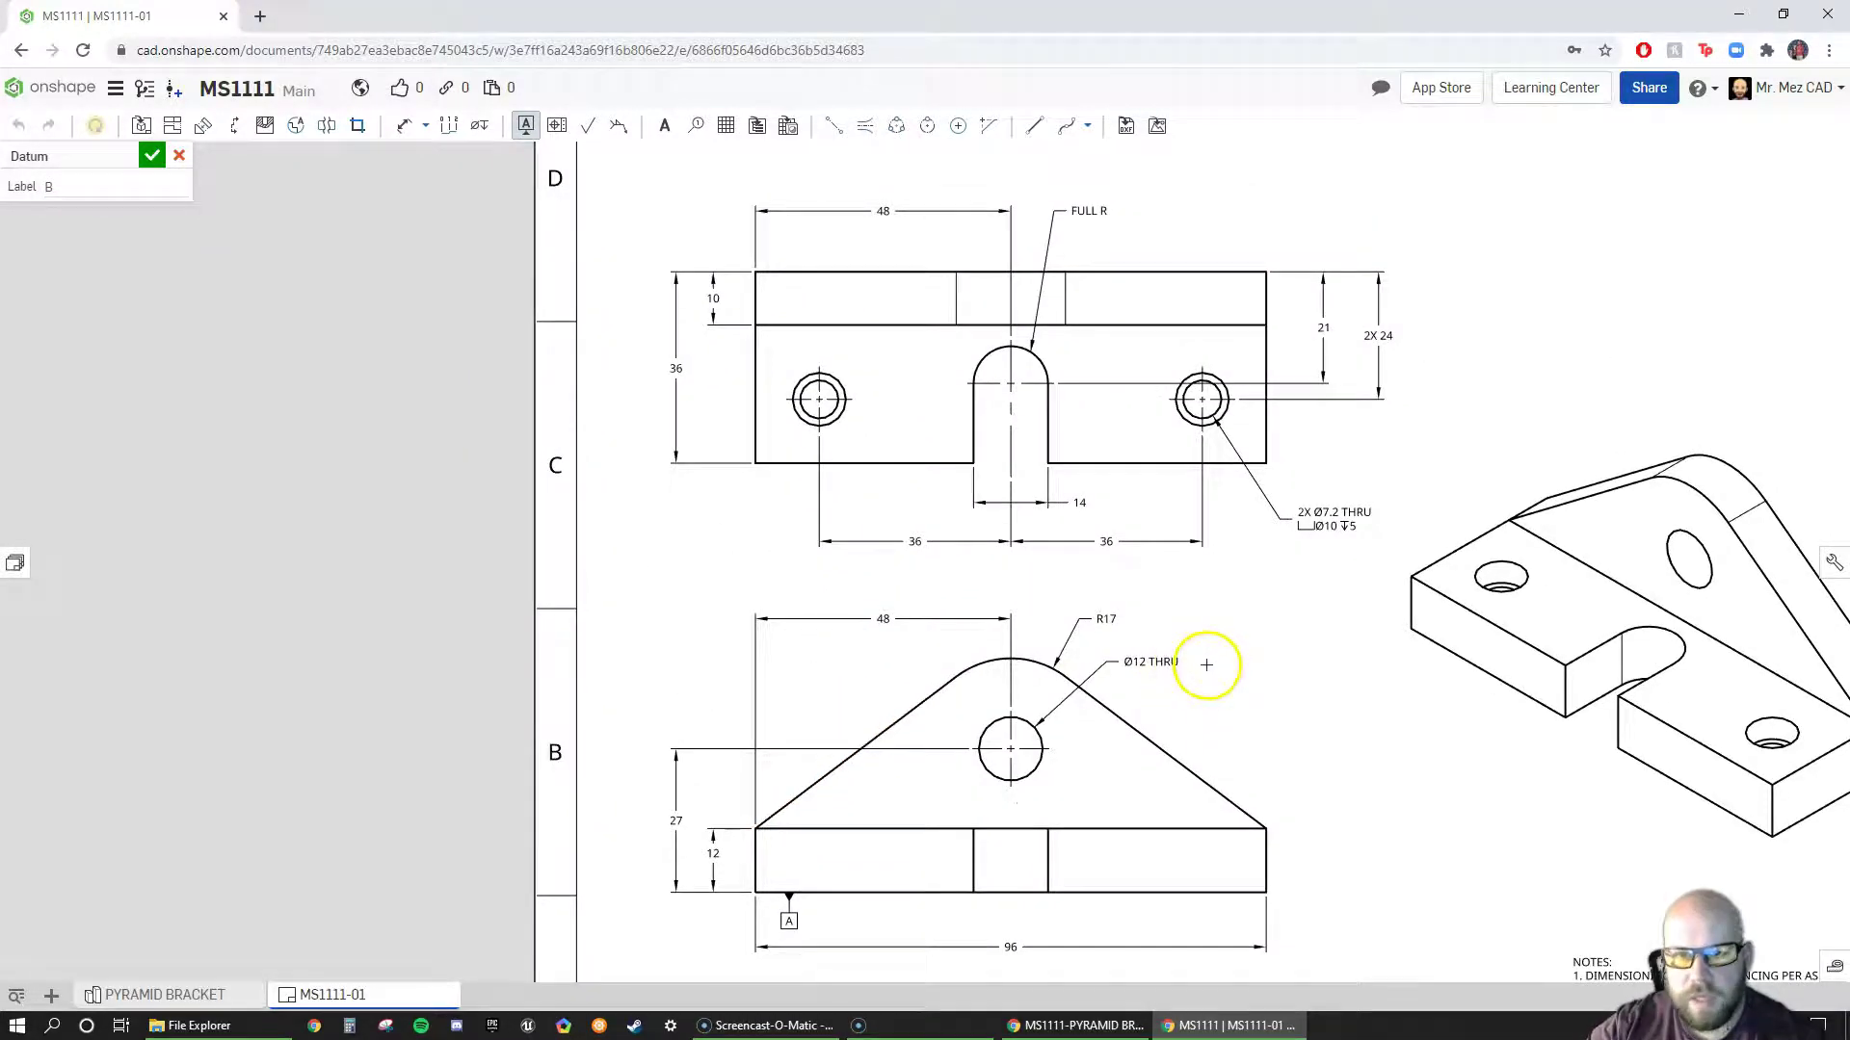
right_drag(1305, 763, 1231, 583)
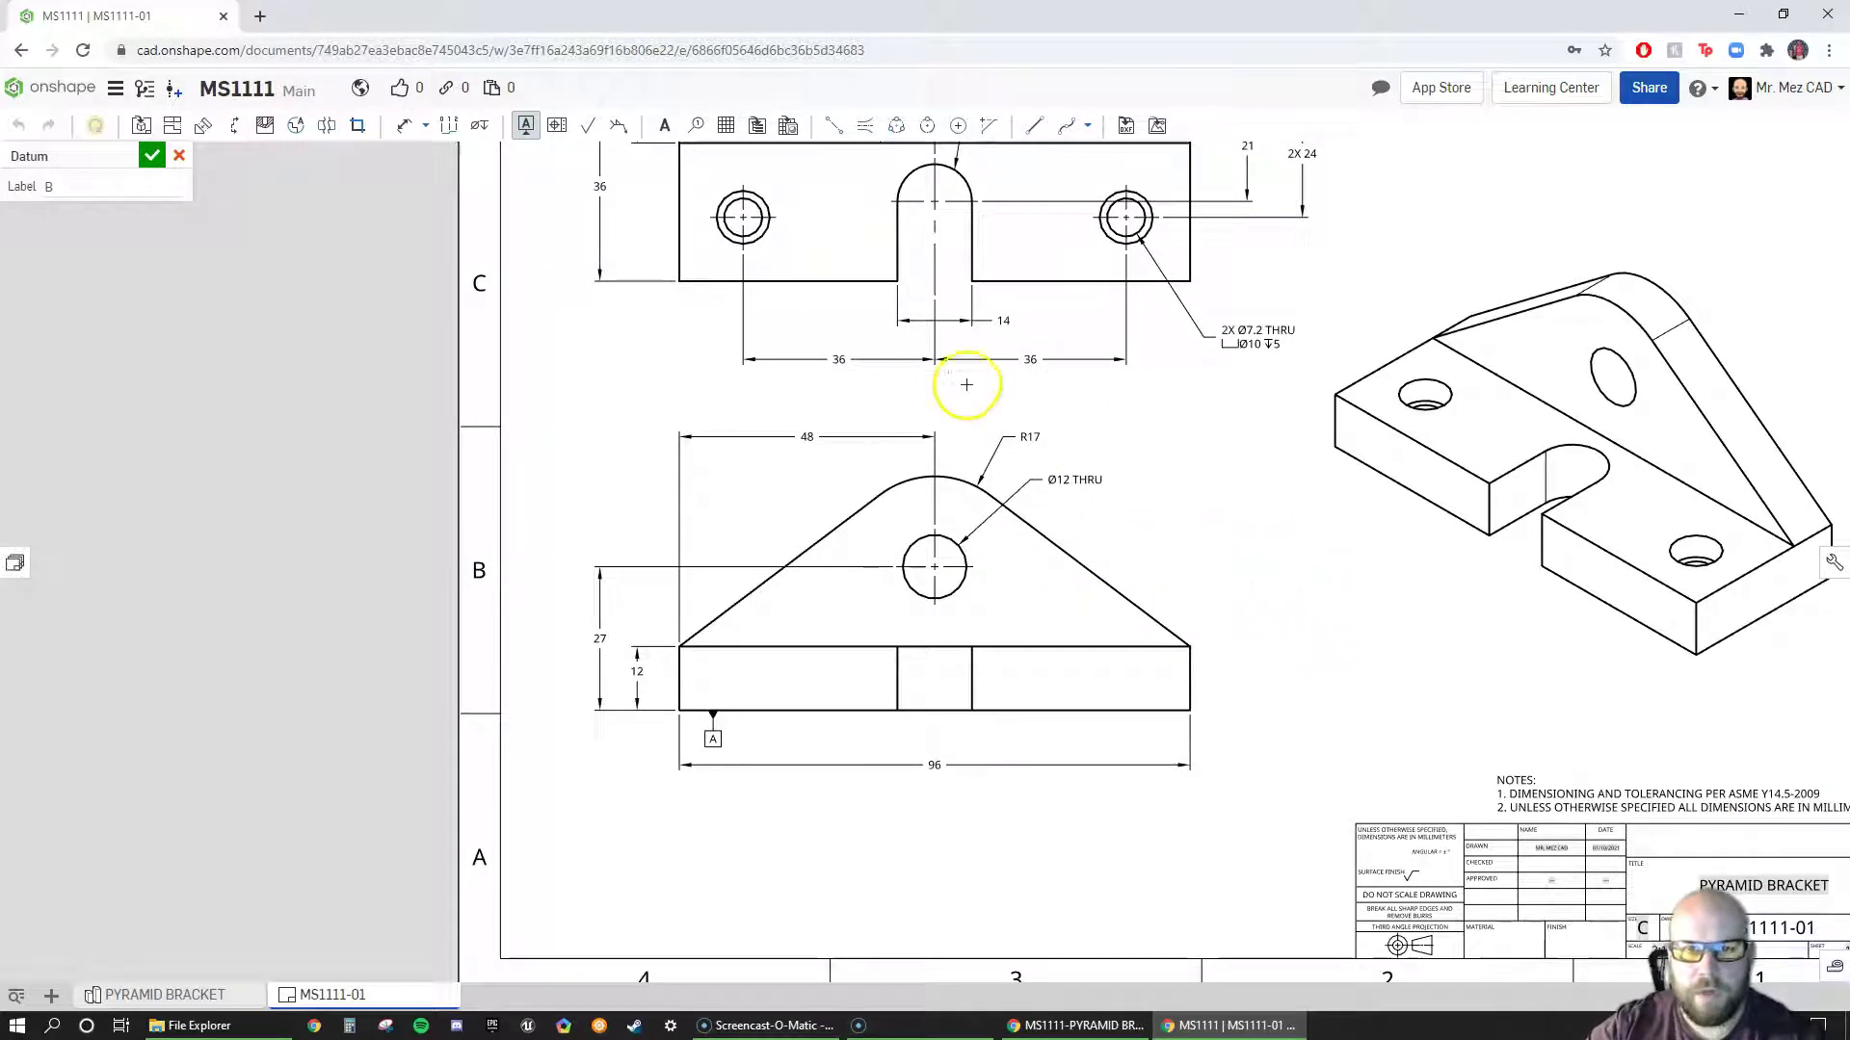
right_drag(1098, 470, 1115, 654)
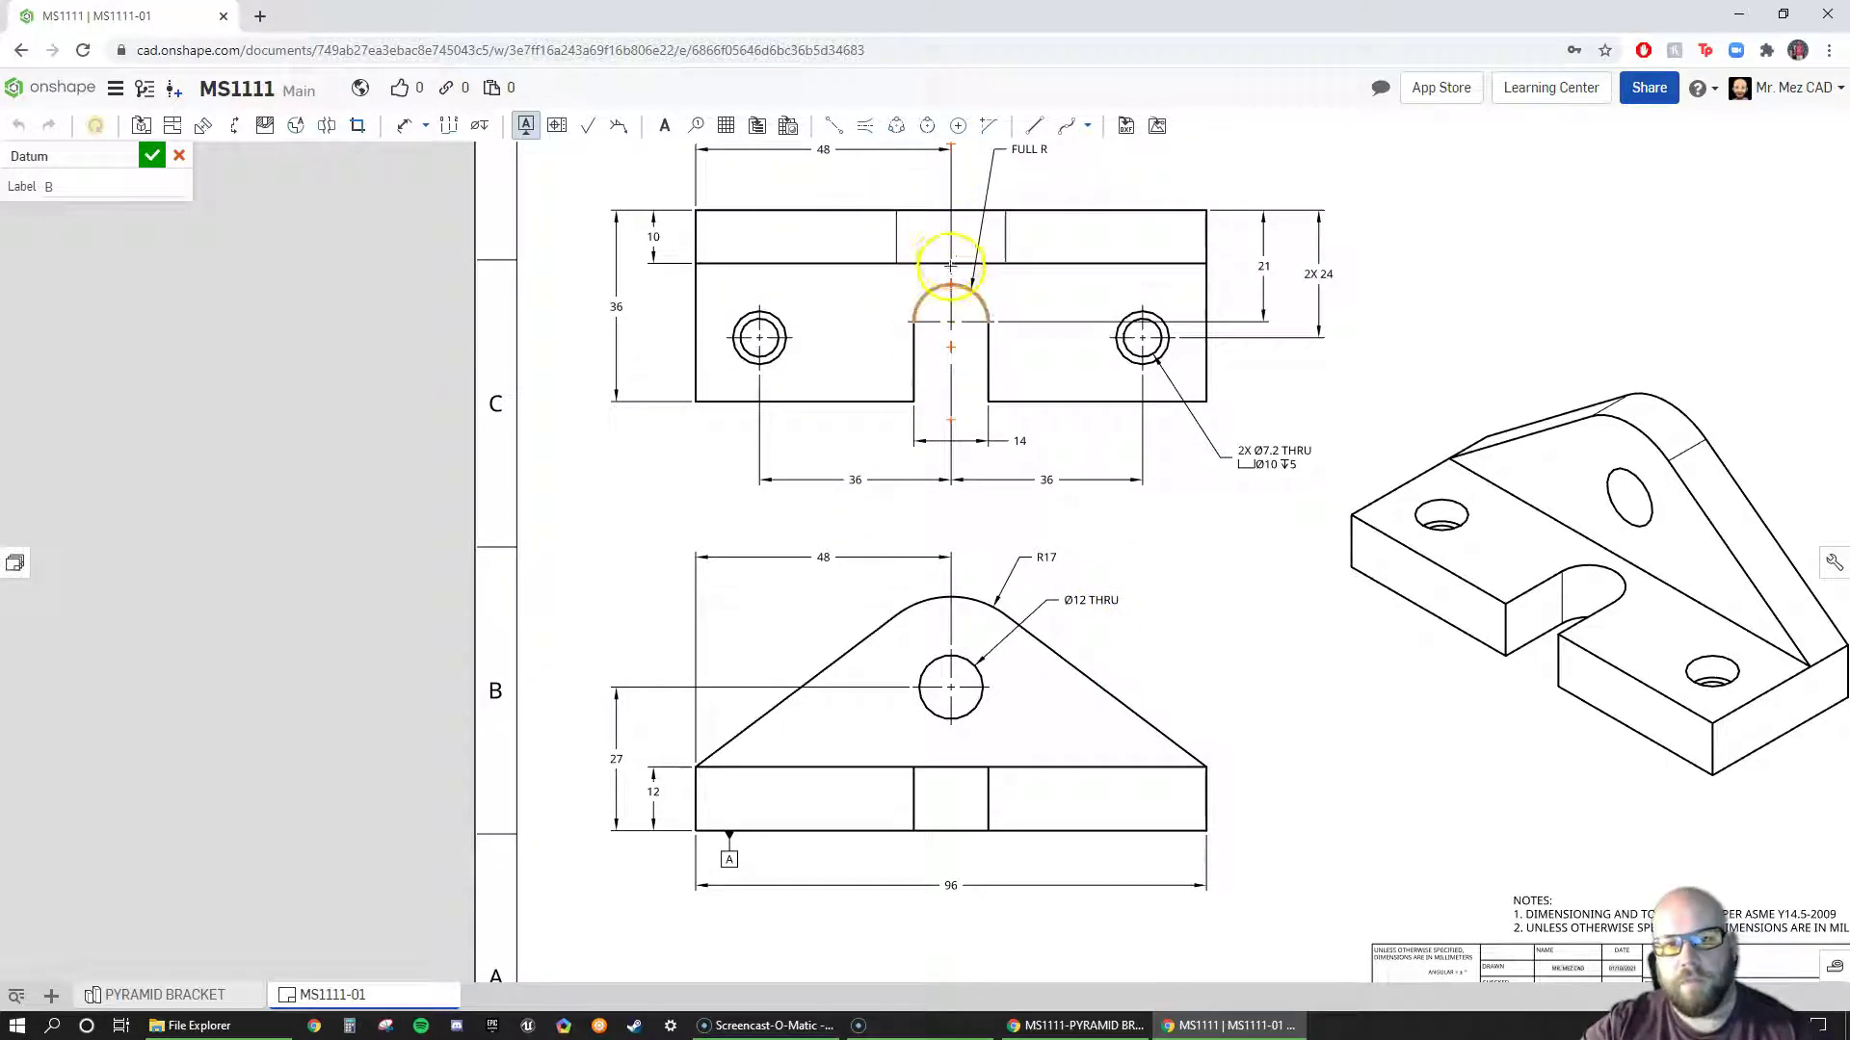
click(949, 306)
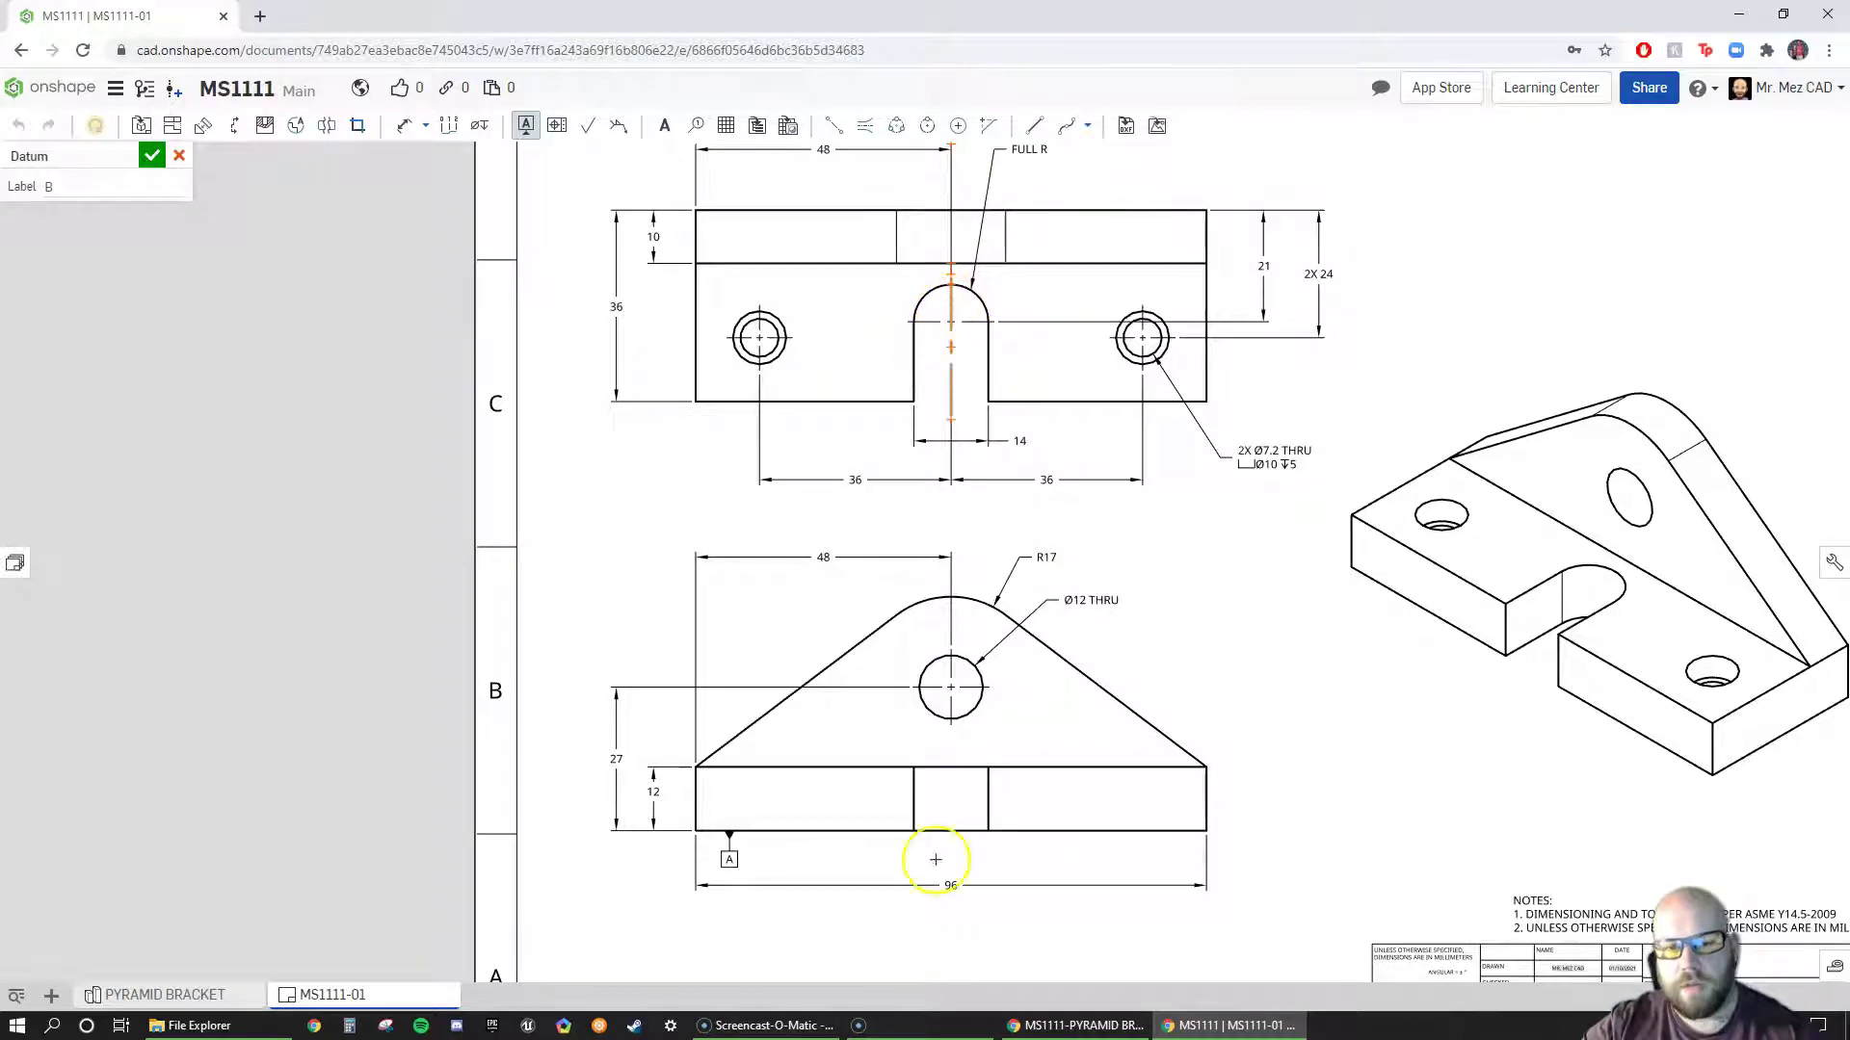
click(951, 888)
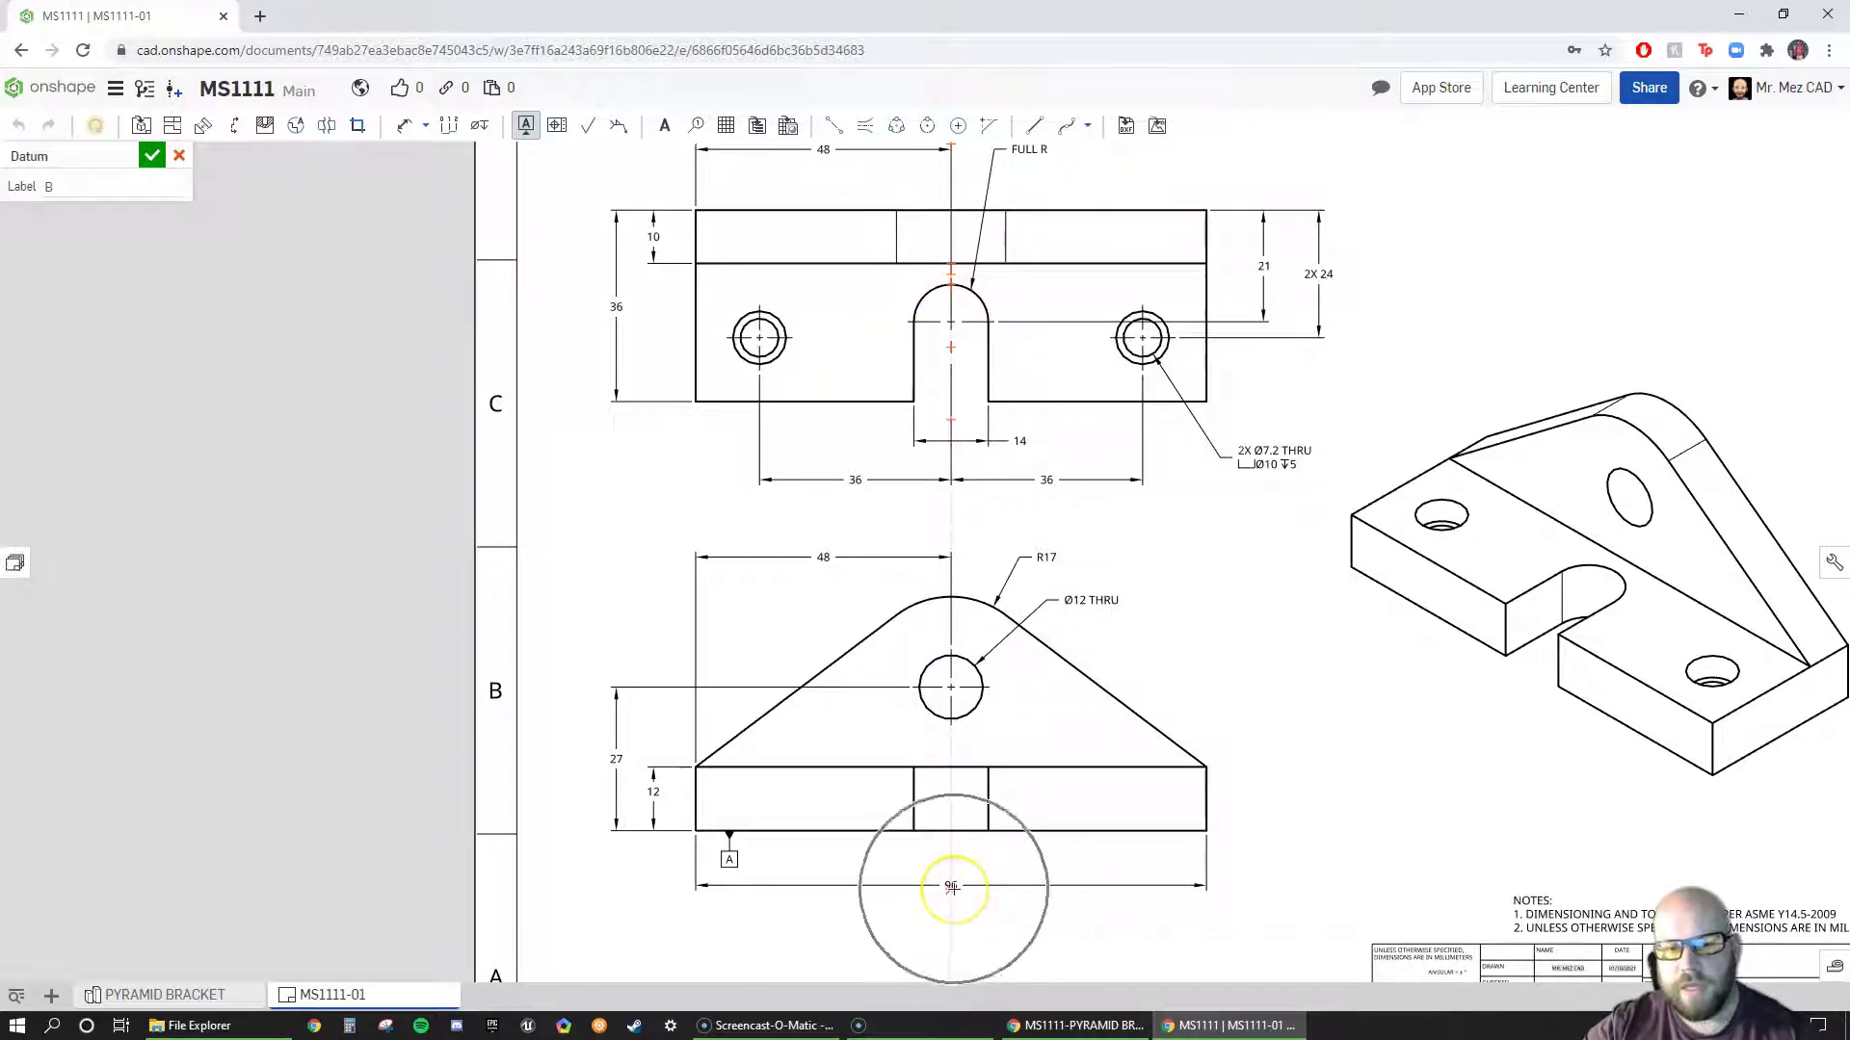
click(1205, 885)
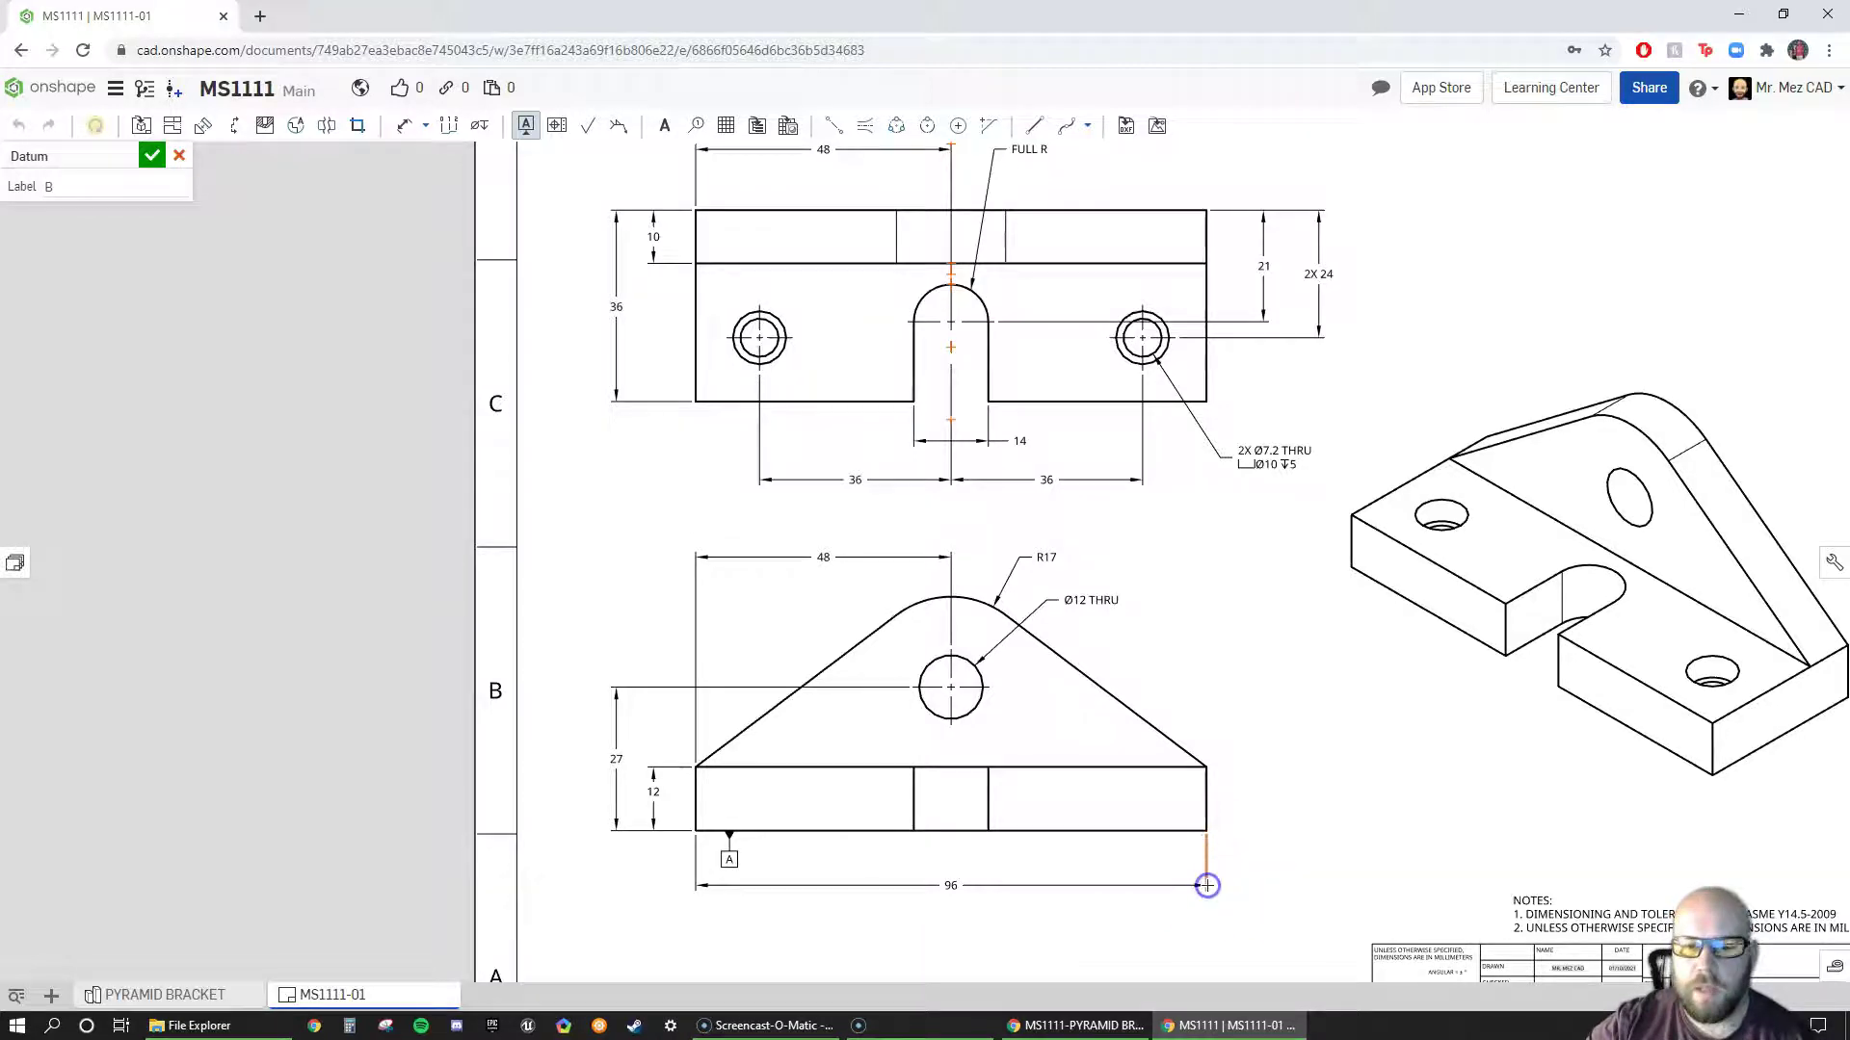
mouse_move(1229, 870)
mouse_down()
mouse_move(1288, 892)
mouse_move(1242, 891)
mouse_up()
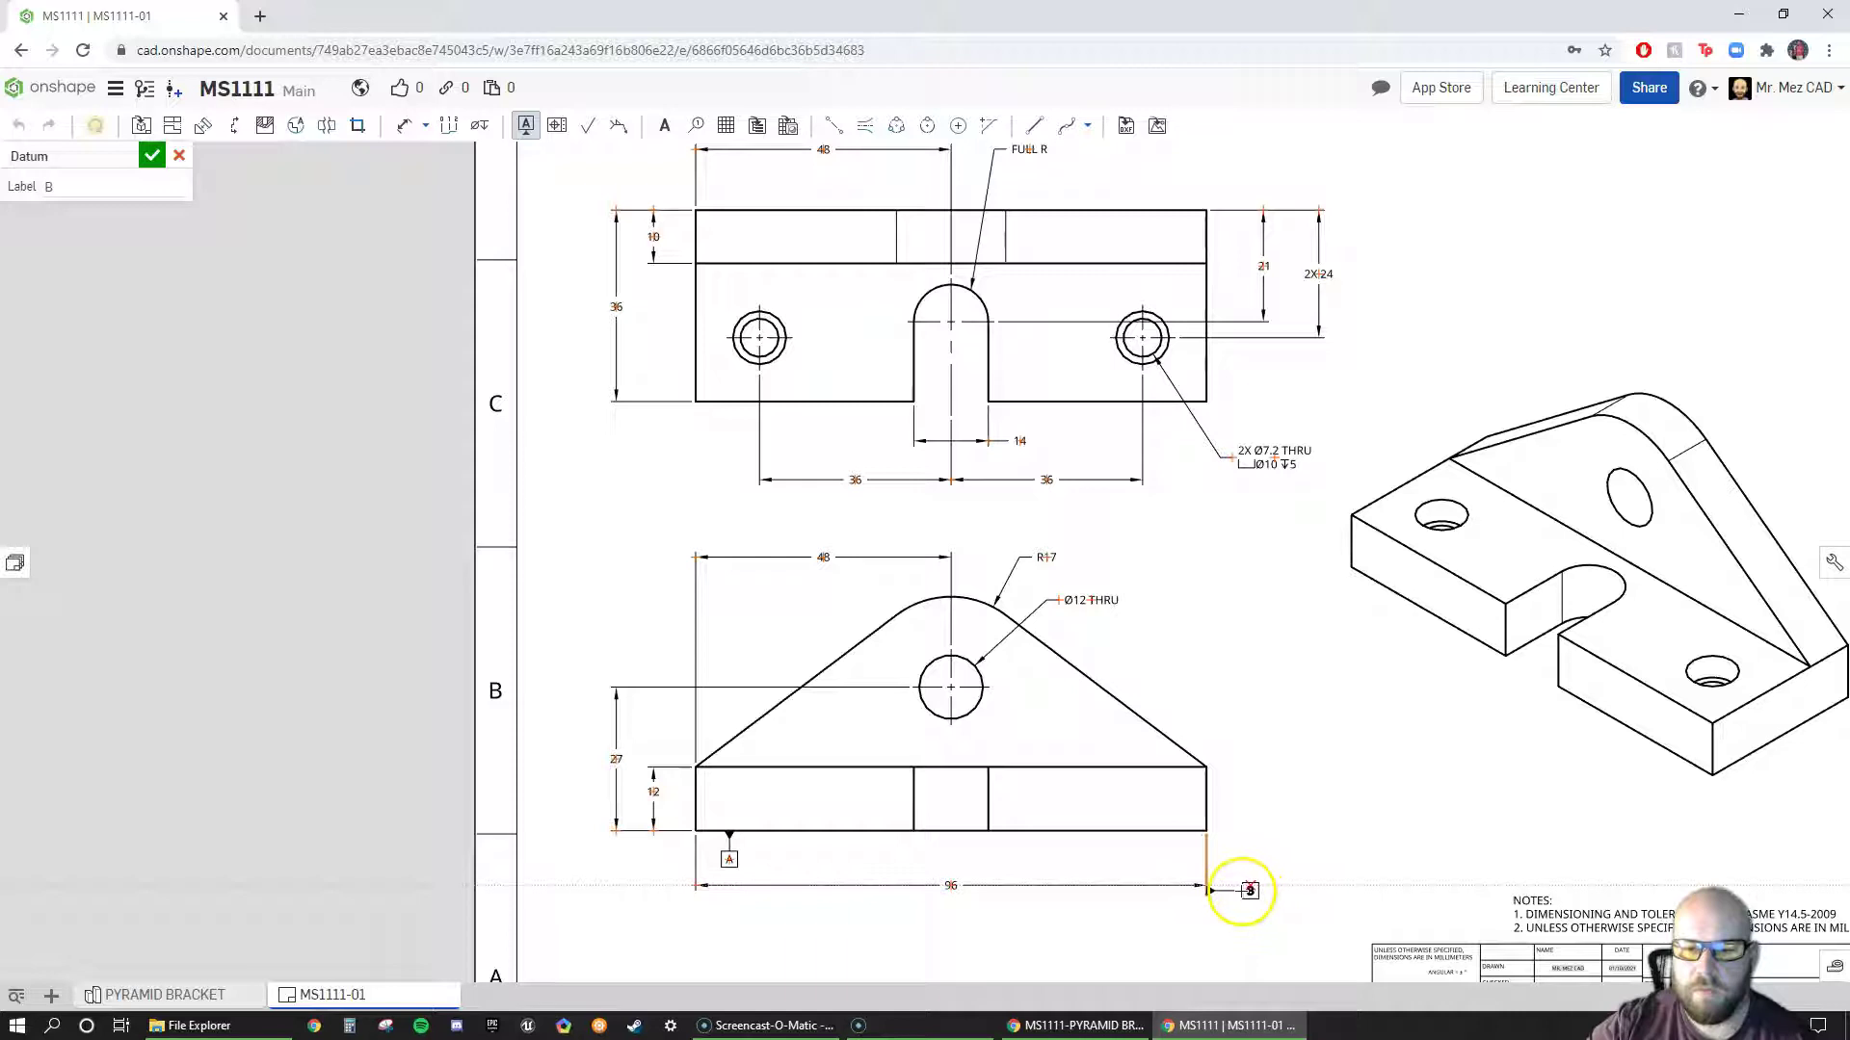
click(1241, 891)
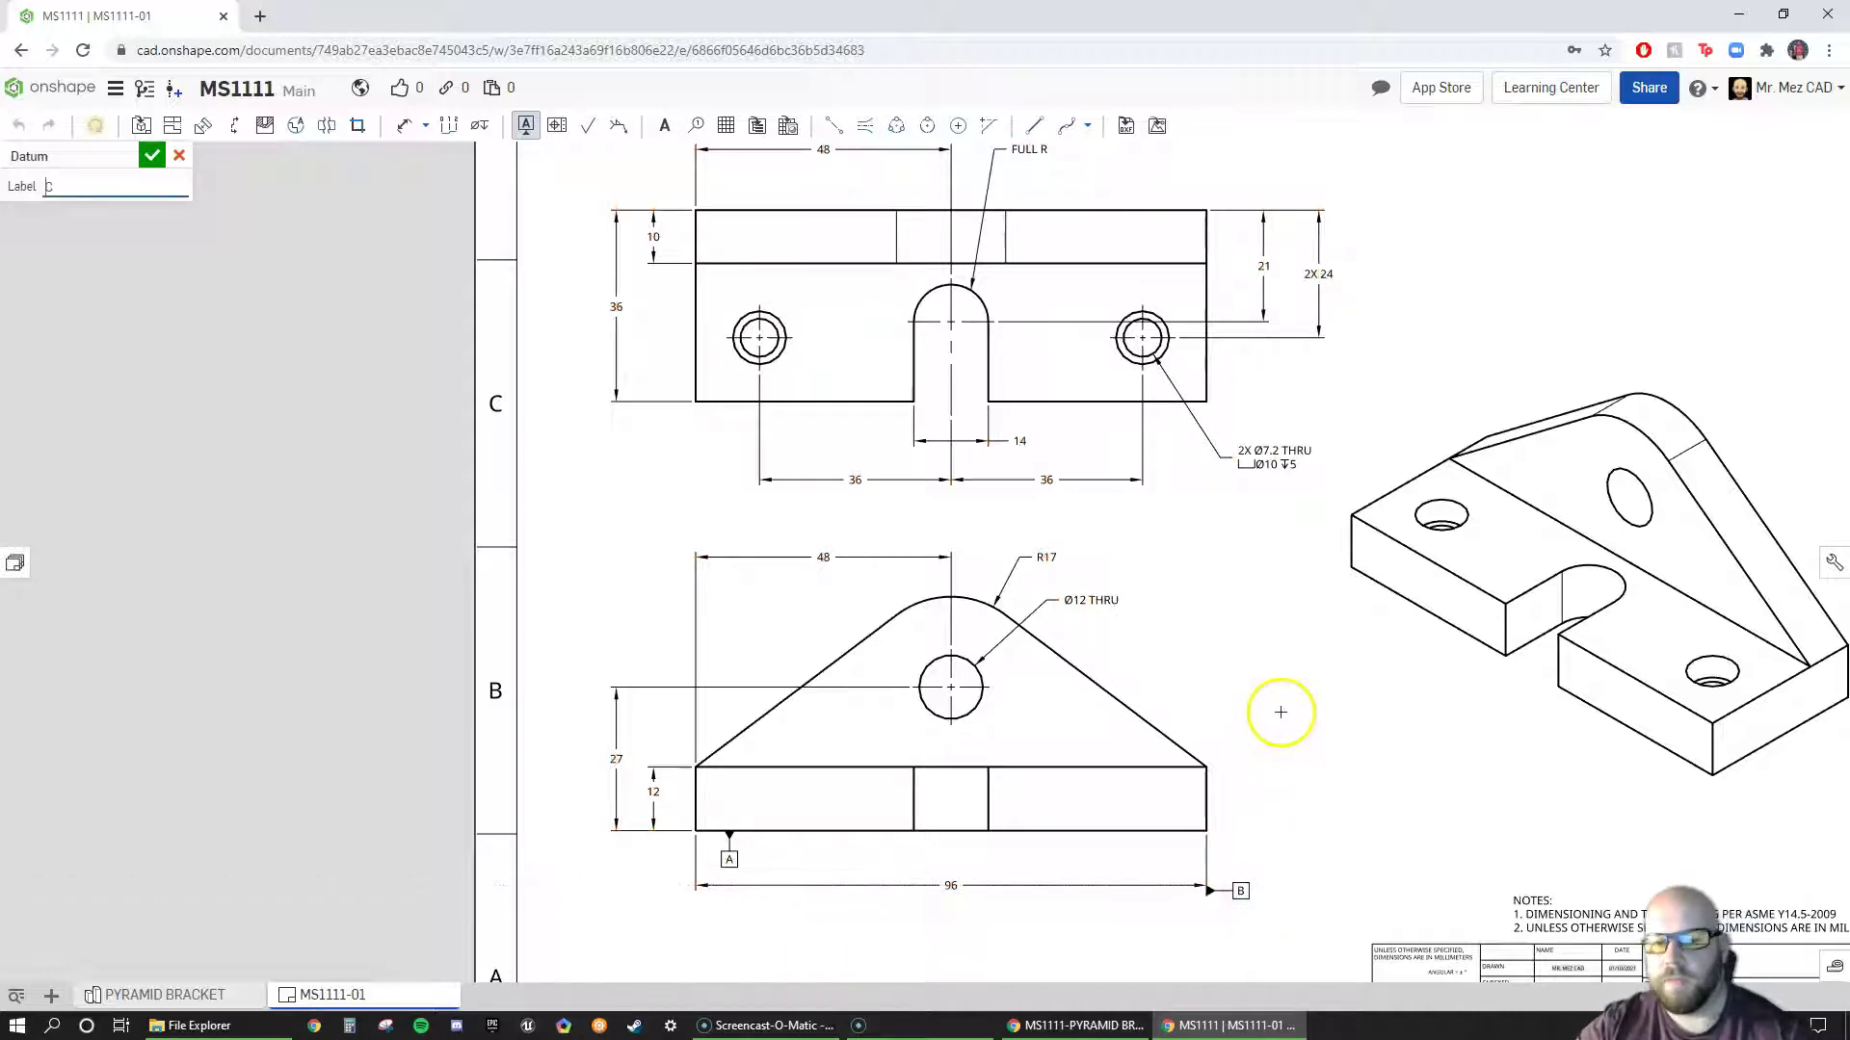
- Place datum C above the upper view's top edge, next to the 10 dimension
drag(949, 602, 1238, 606)
right_drag(1214, 582, 1226, 659)
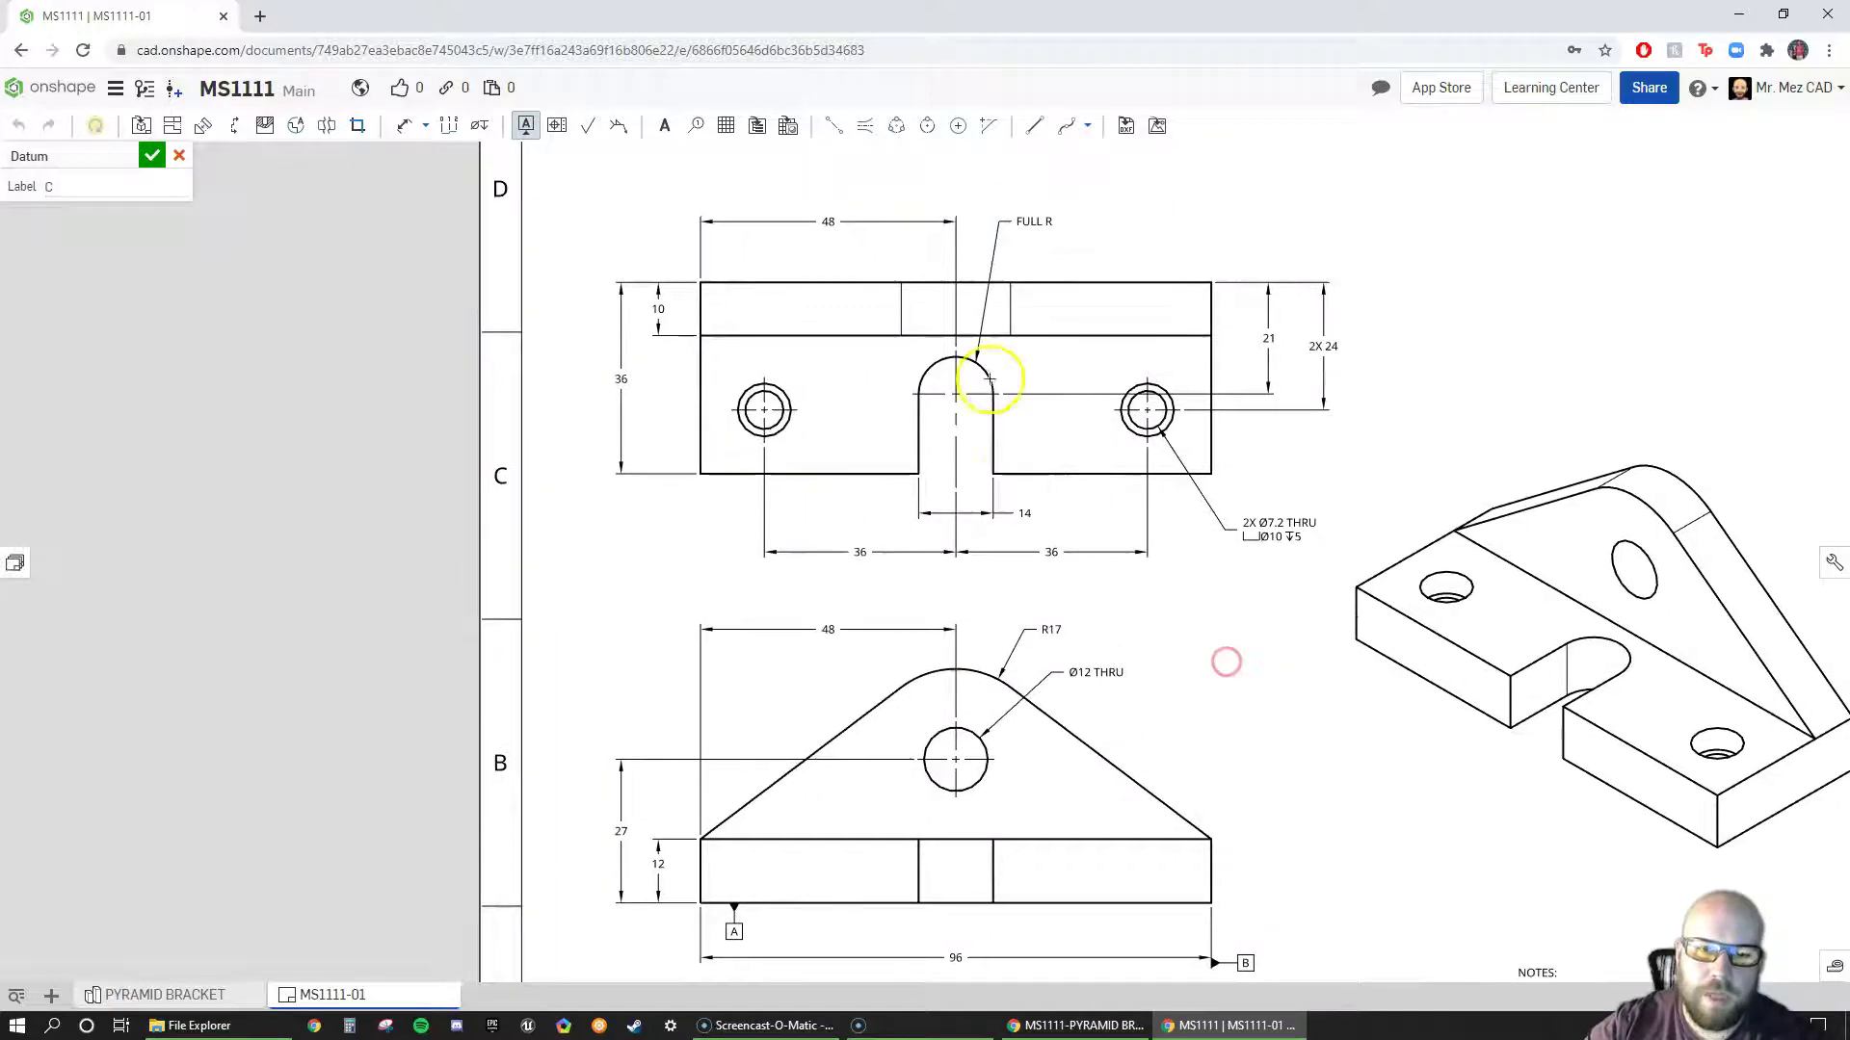
click(958, 761)
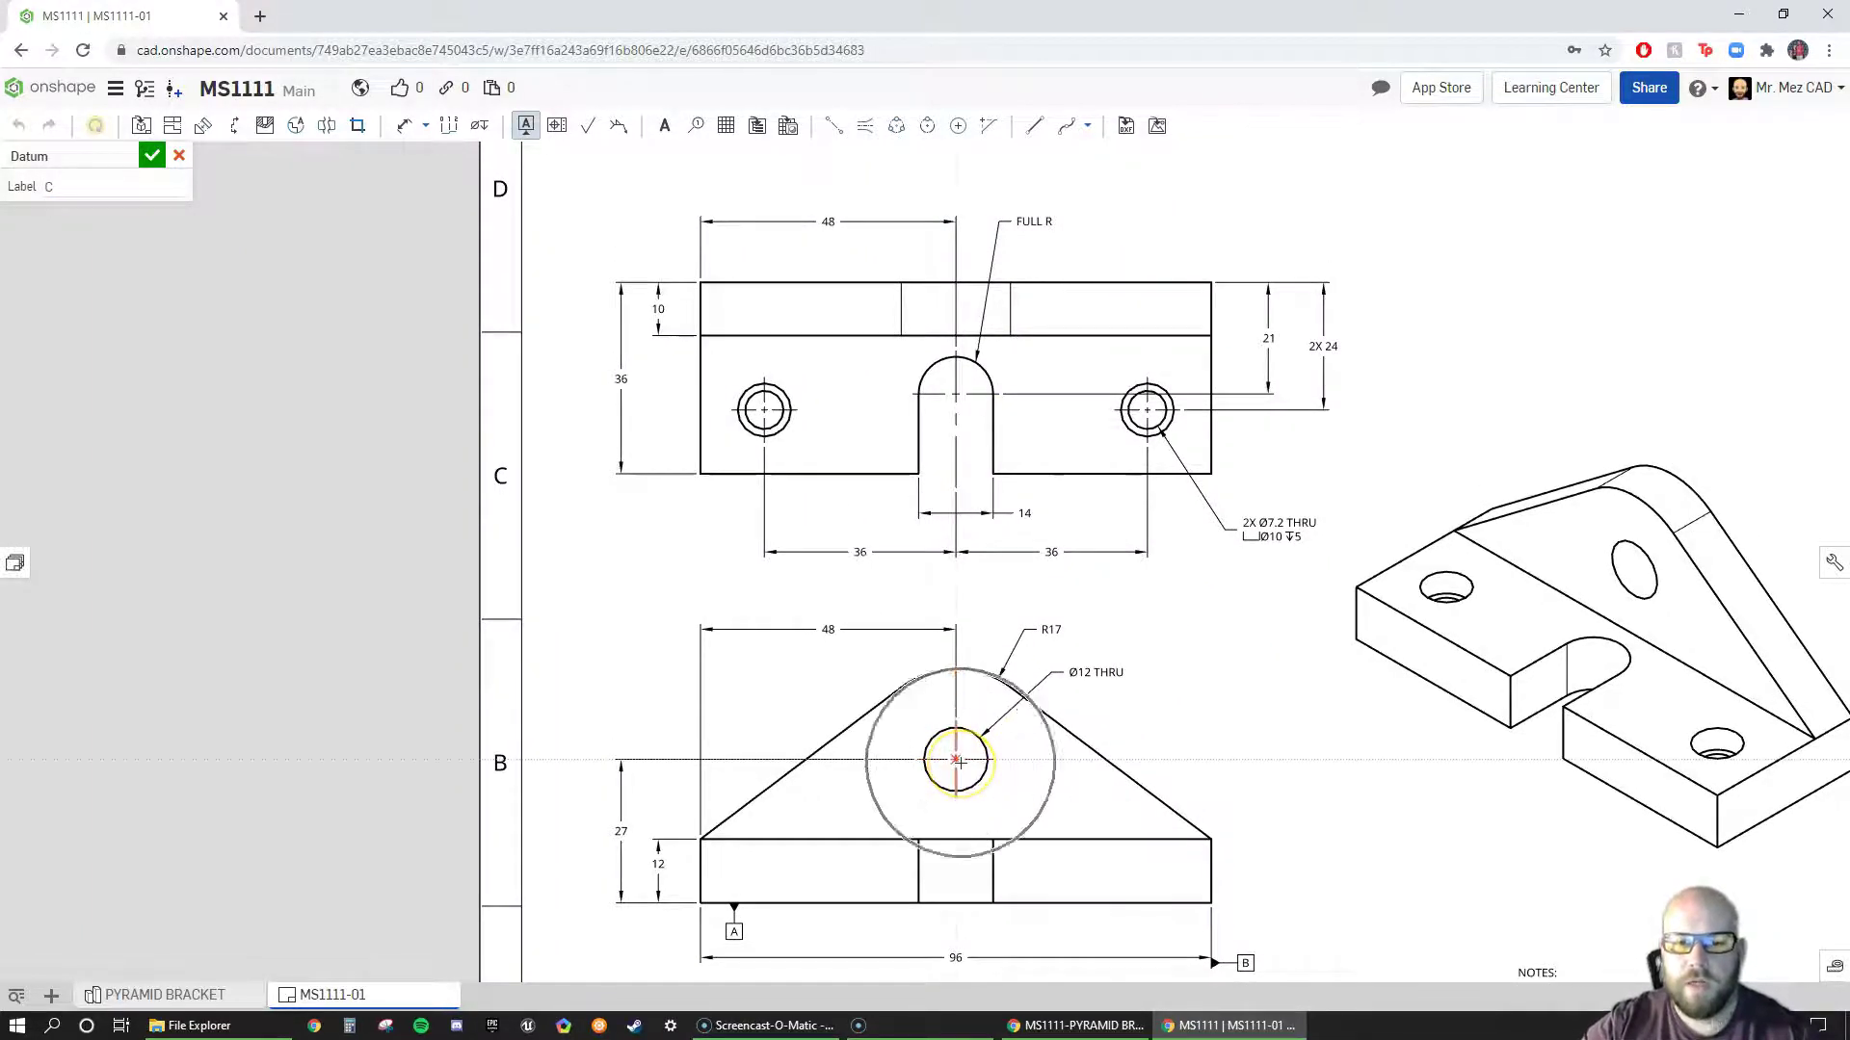
drag(957, 761, 1083, 630)
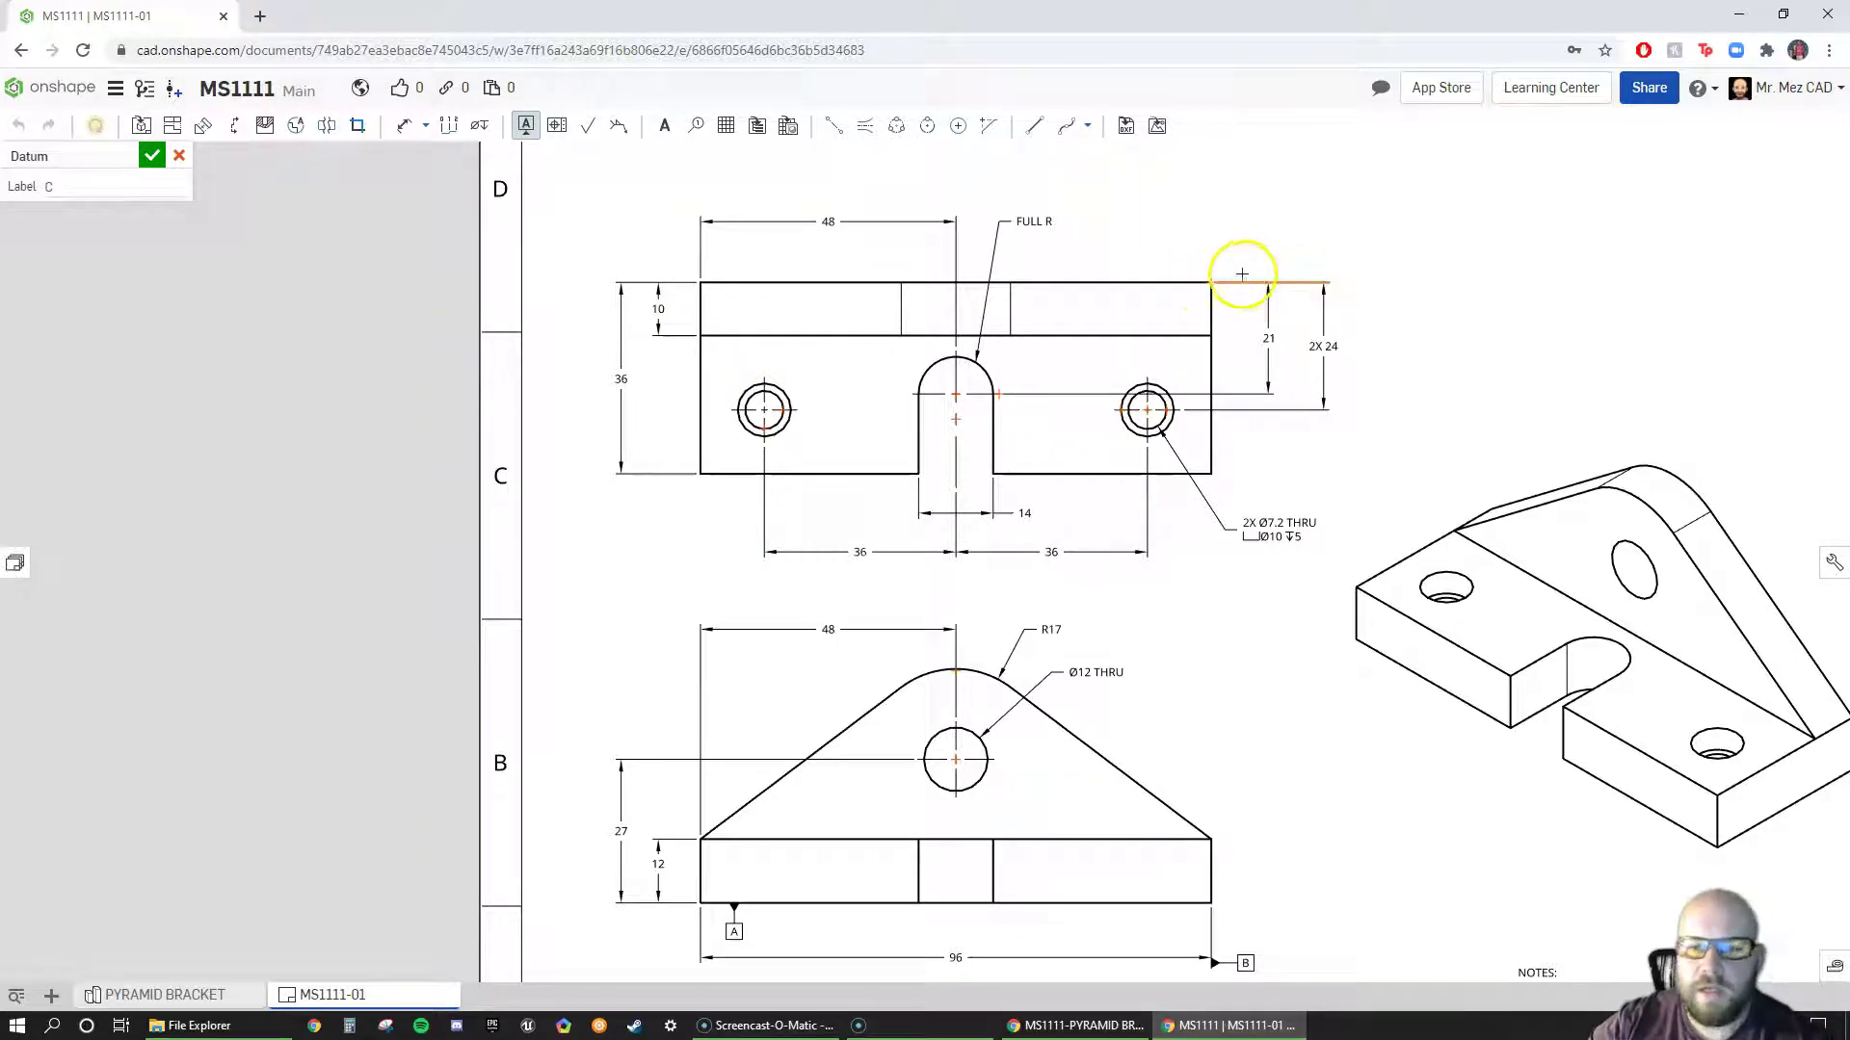
click(657, 285)
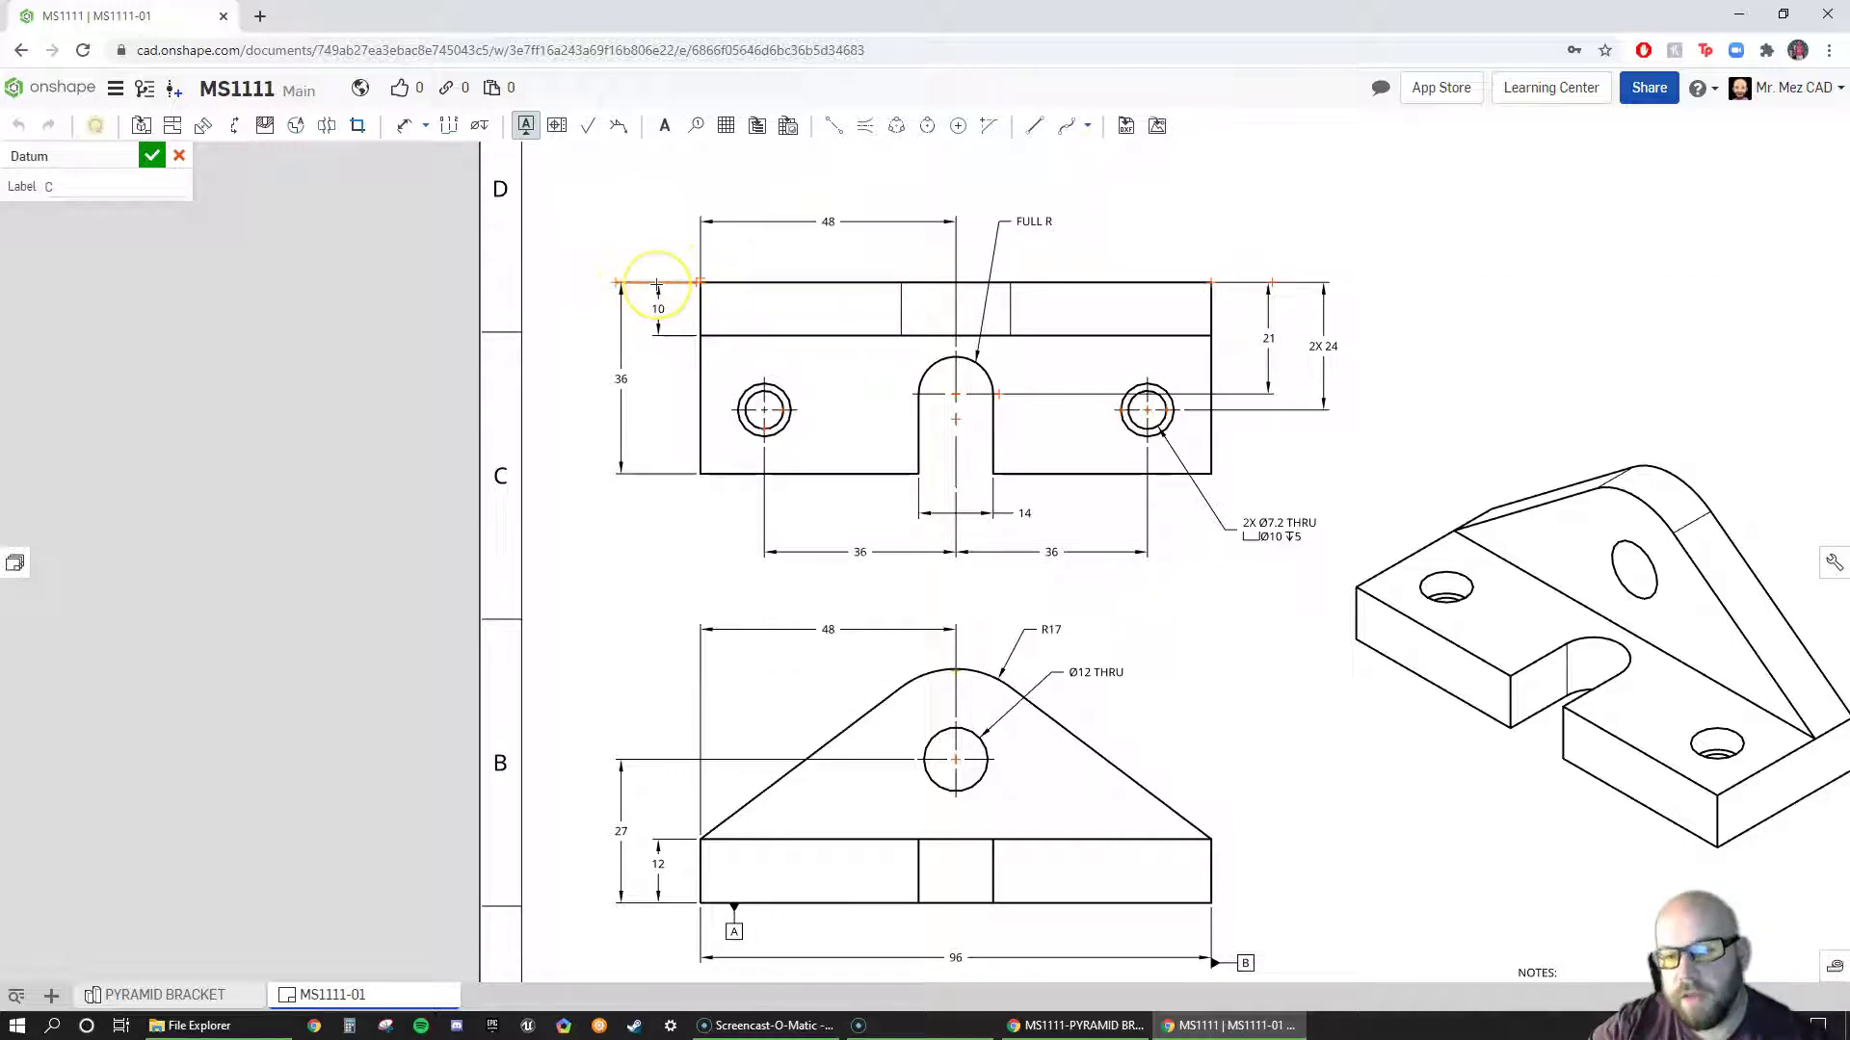
click(640, 280)
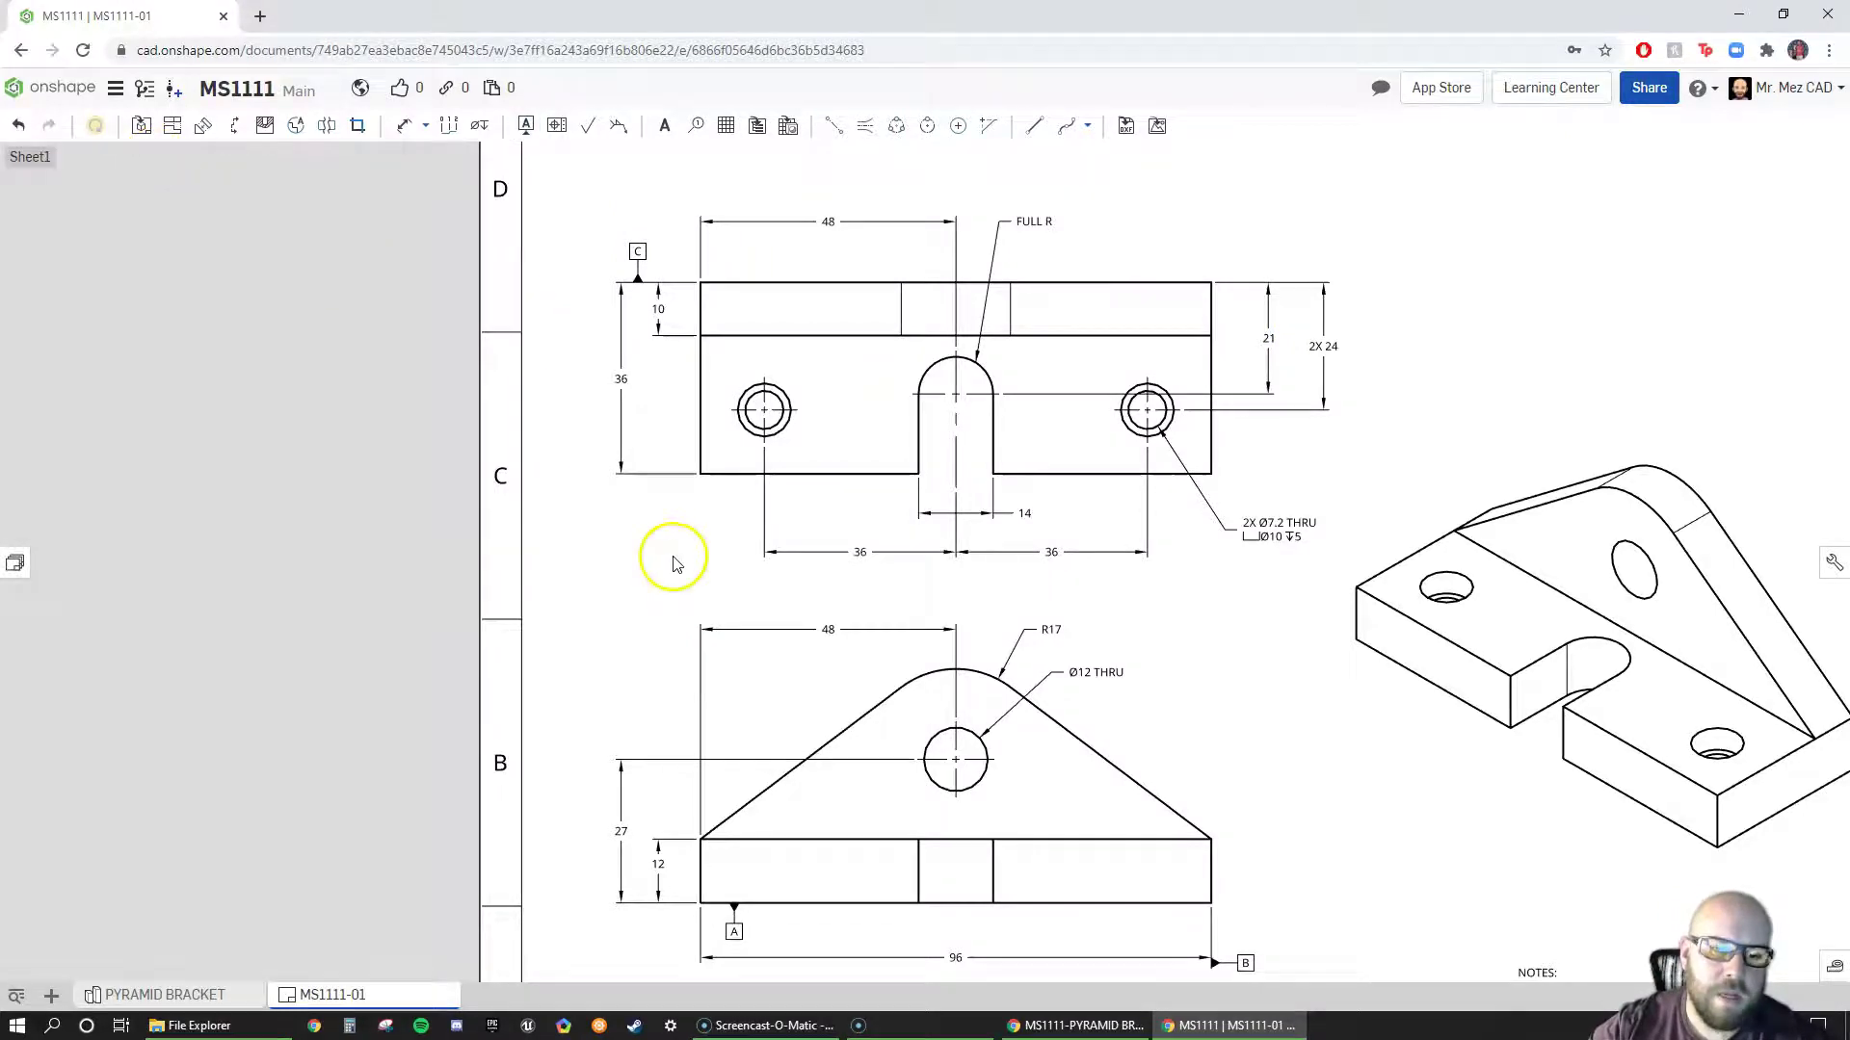
middle_drag(603, 536, 644, 414)
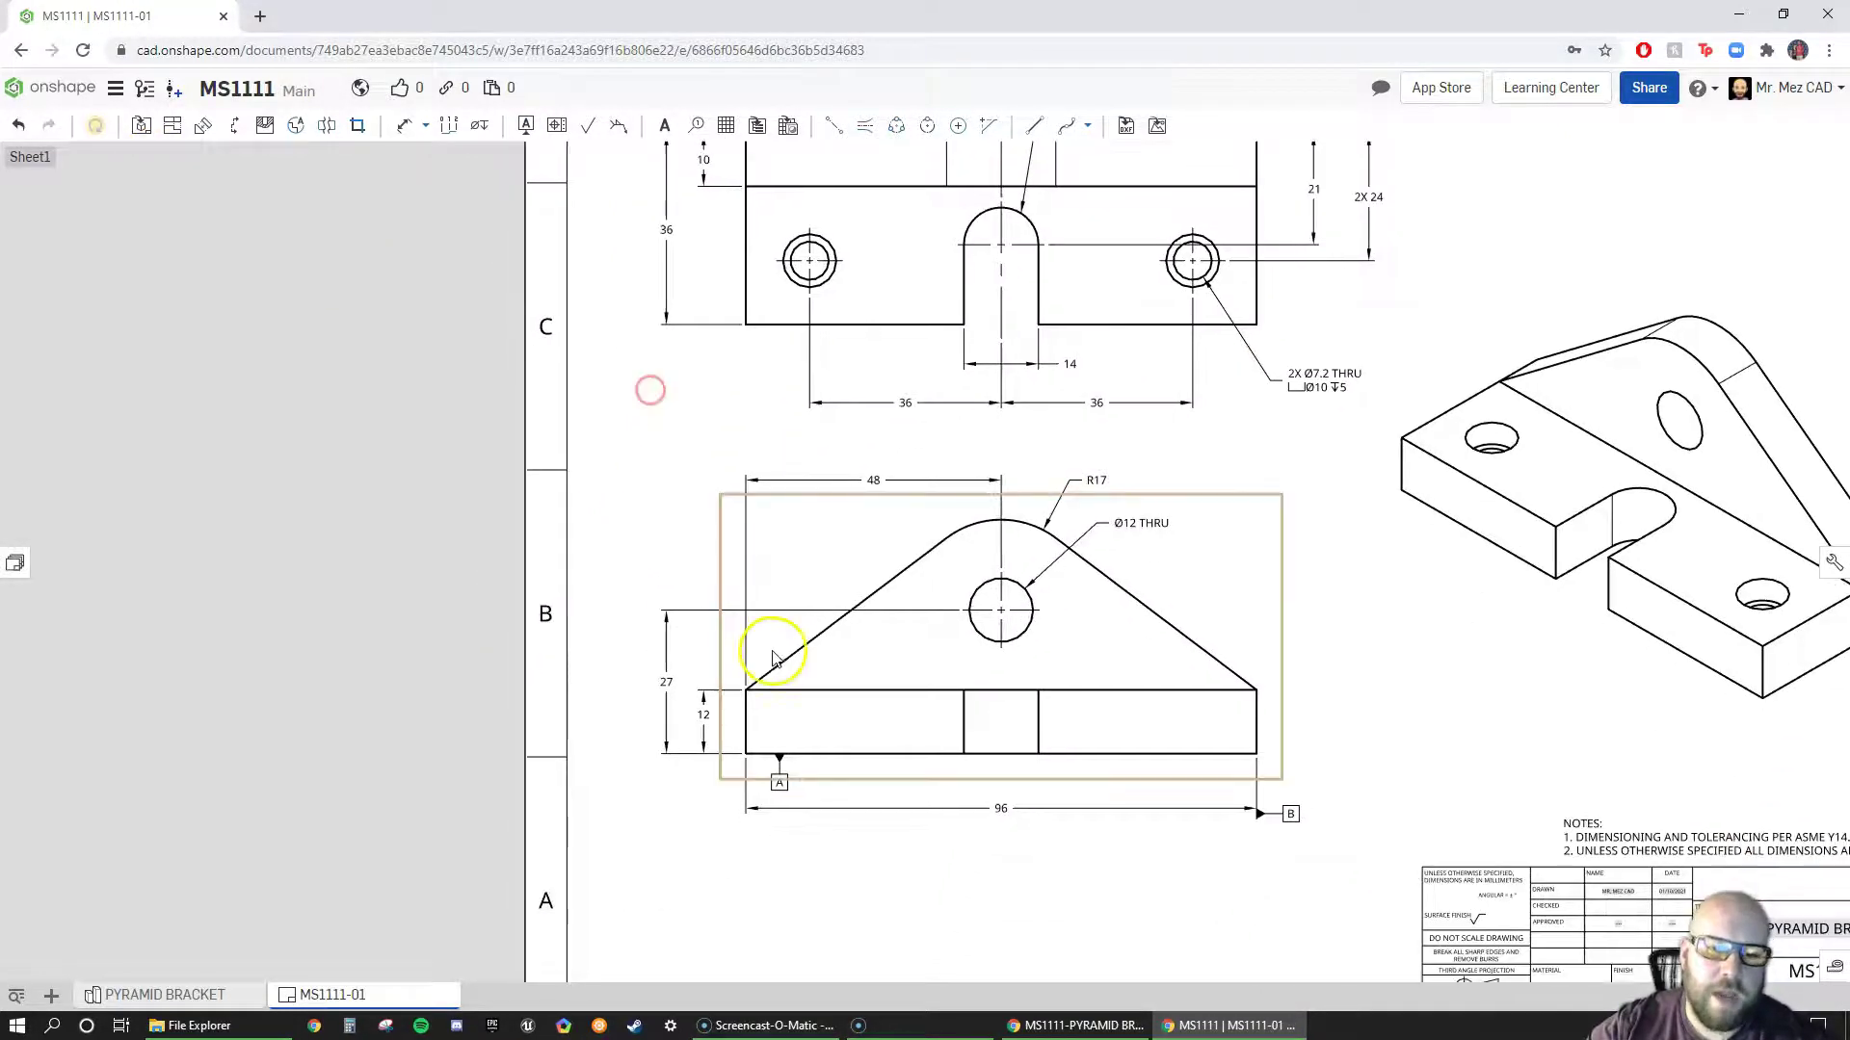